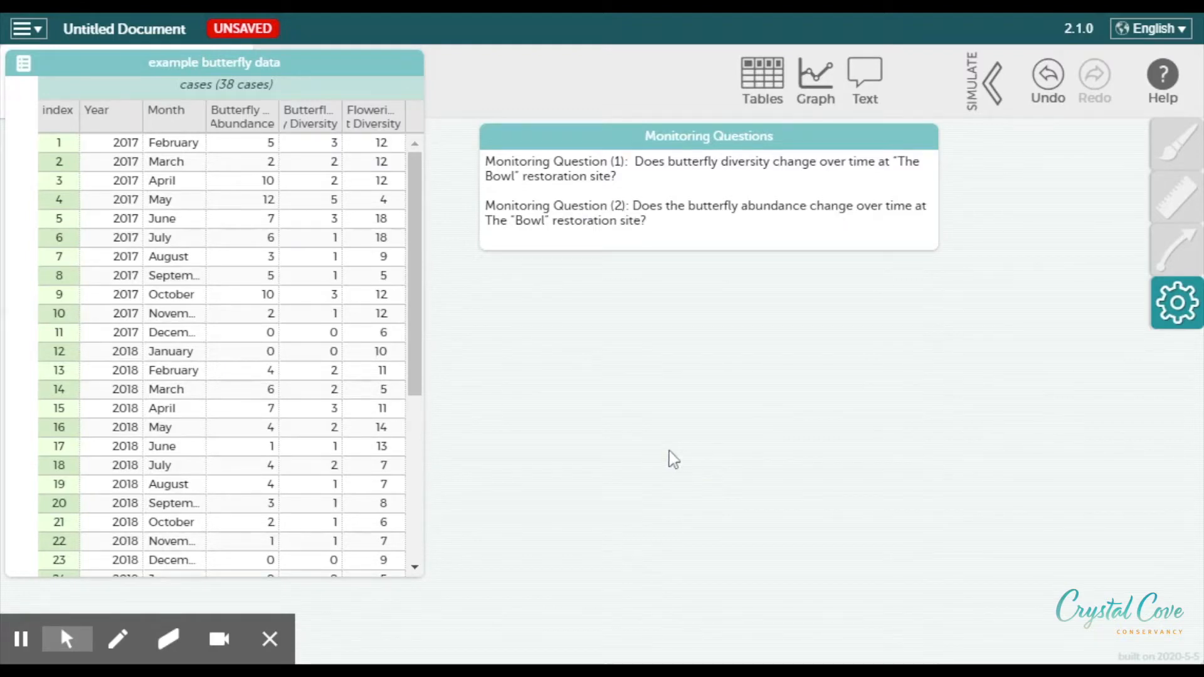
Scroll through the example butterfly data table to review all 38 cases
left_click_drag(414, 326, 418, 274)
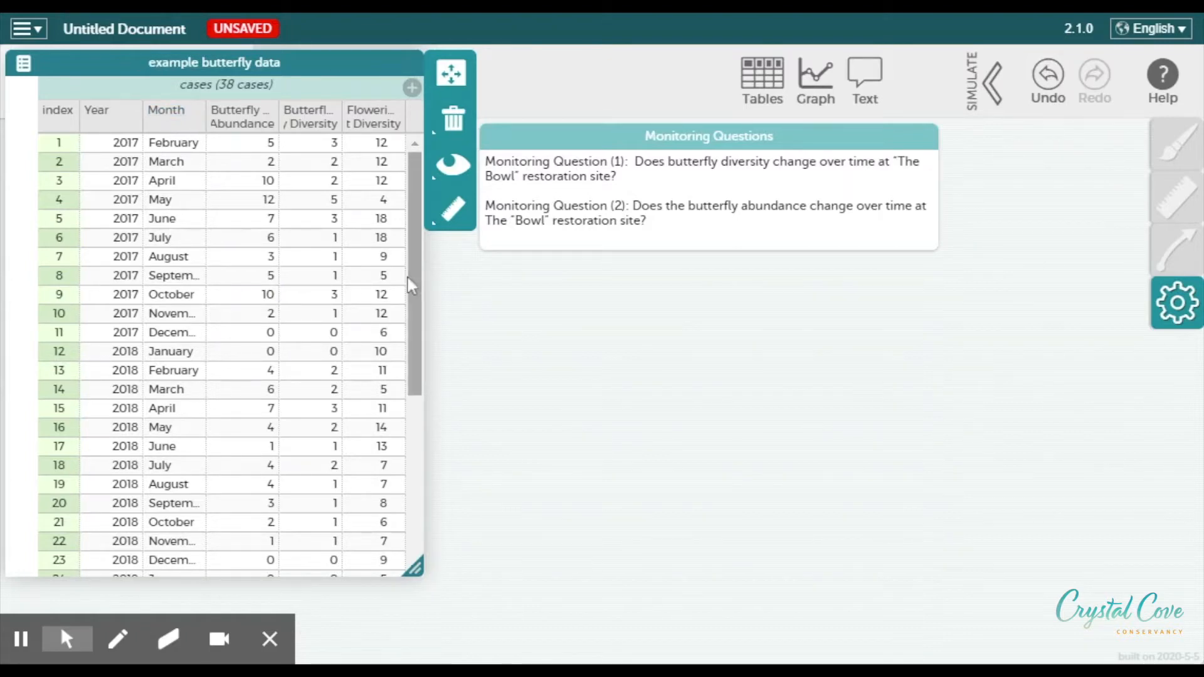
scroll(409, 283, "down", 5)
scroll(407, 277, "up", 5)
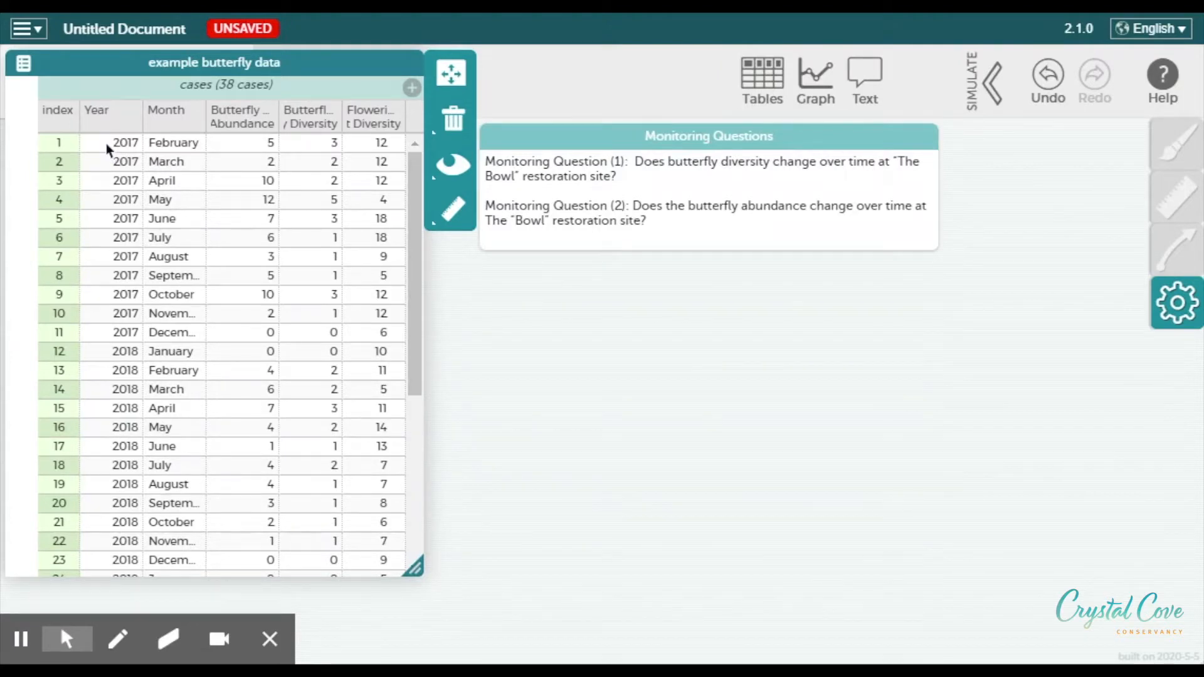
scroll(107, 143, "down", 5)
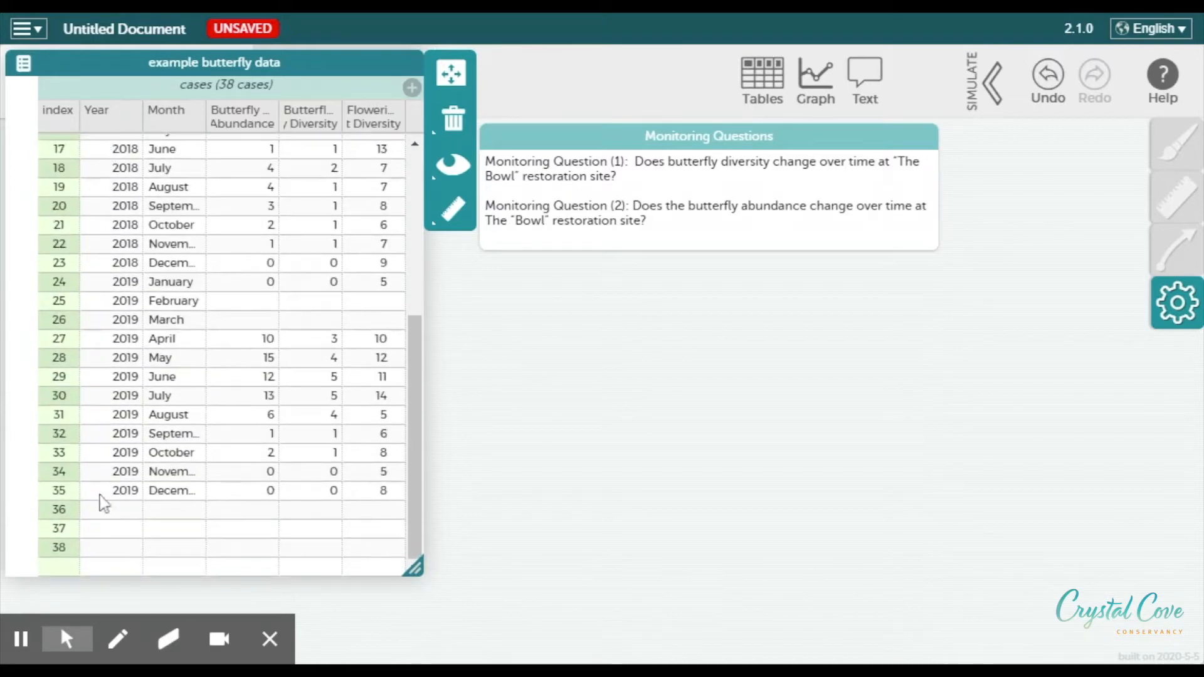
scroll(108, 492, "up", 5)
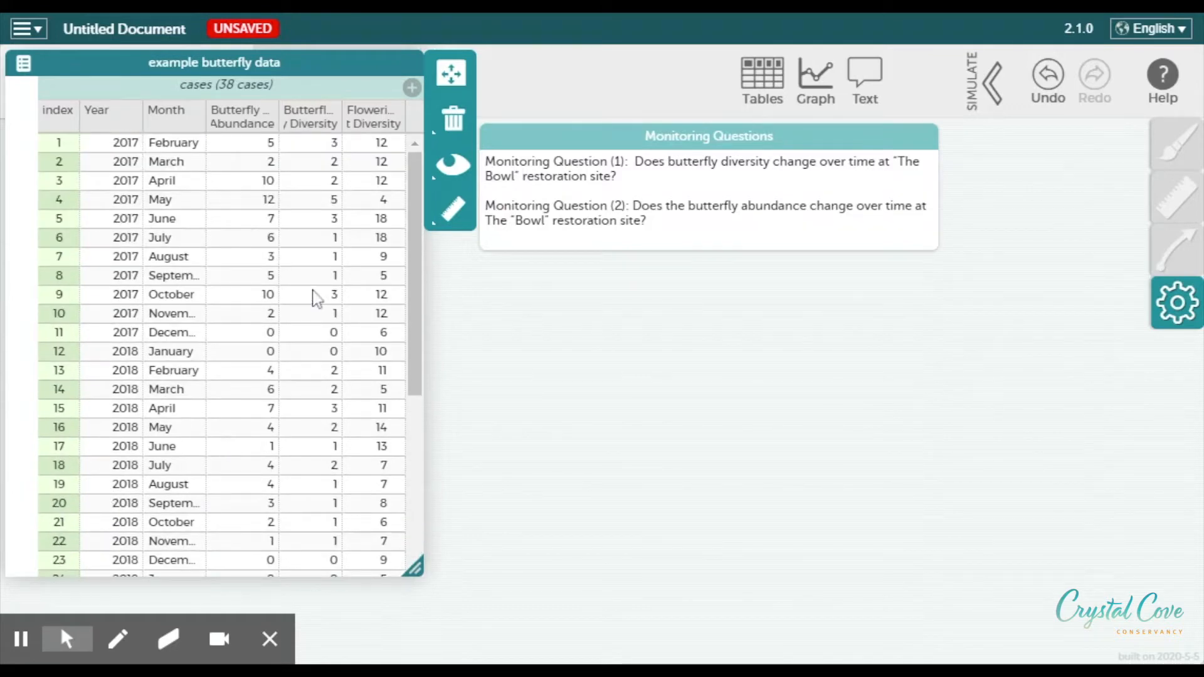
scroll(270, 182, "down", 5)
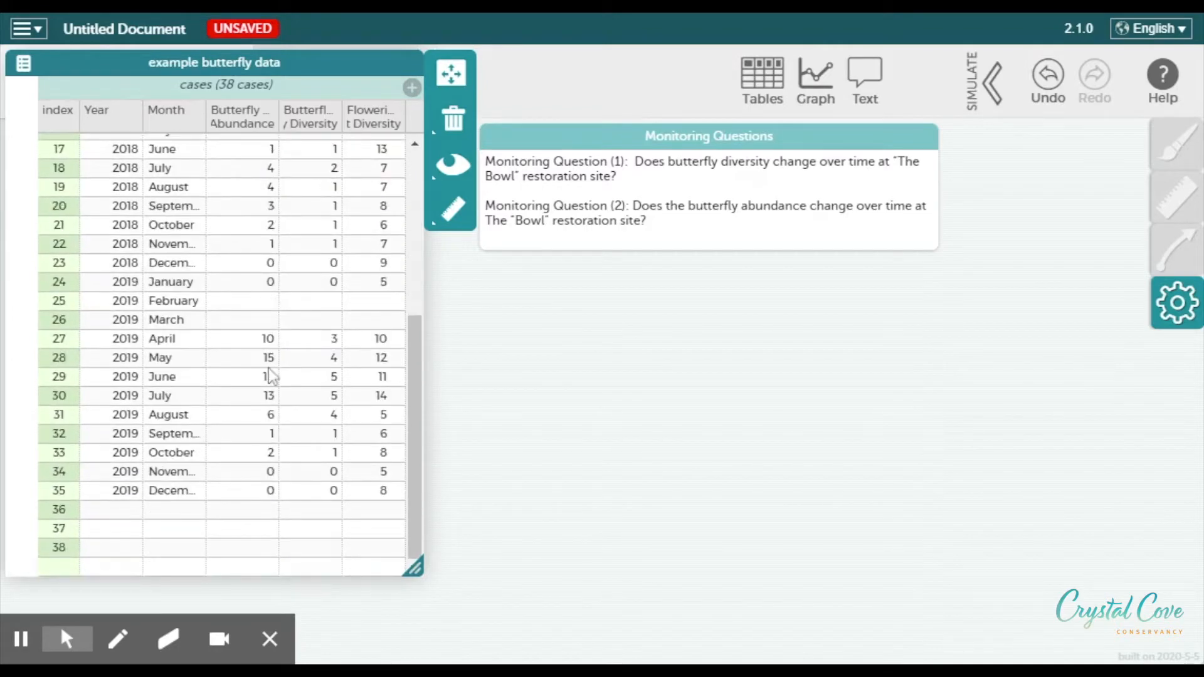
scroll(271, 376, "up", 5)
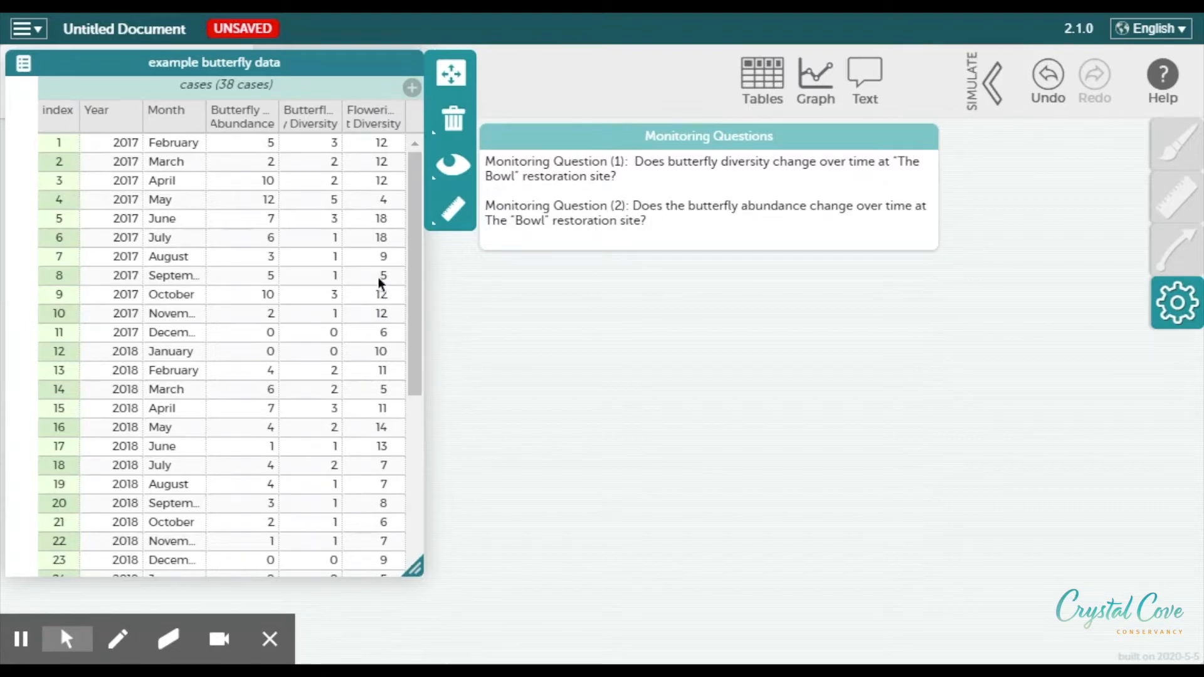
scroll(378, 277, "down", 5)
scroll(379, 280, "up", 5)
Add a new graph and move it below the Monitoring Questions text box
left_click(817, 86)
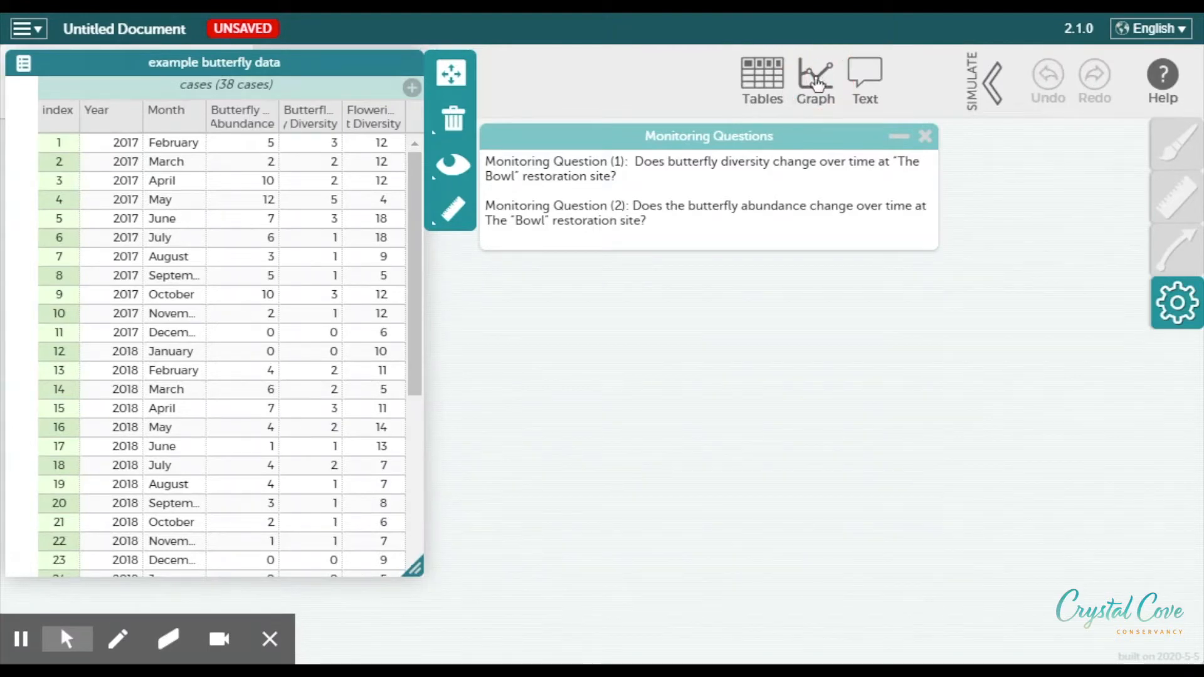
left_click(816, 83)
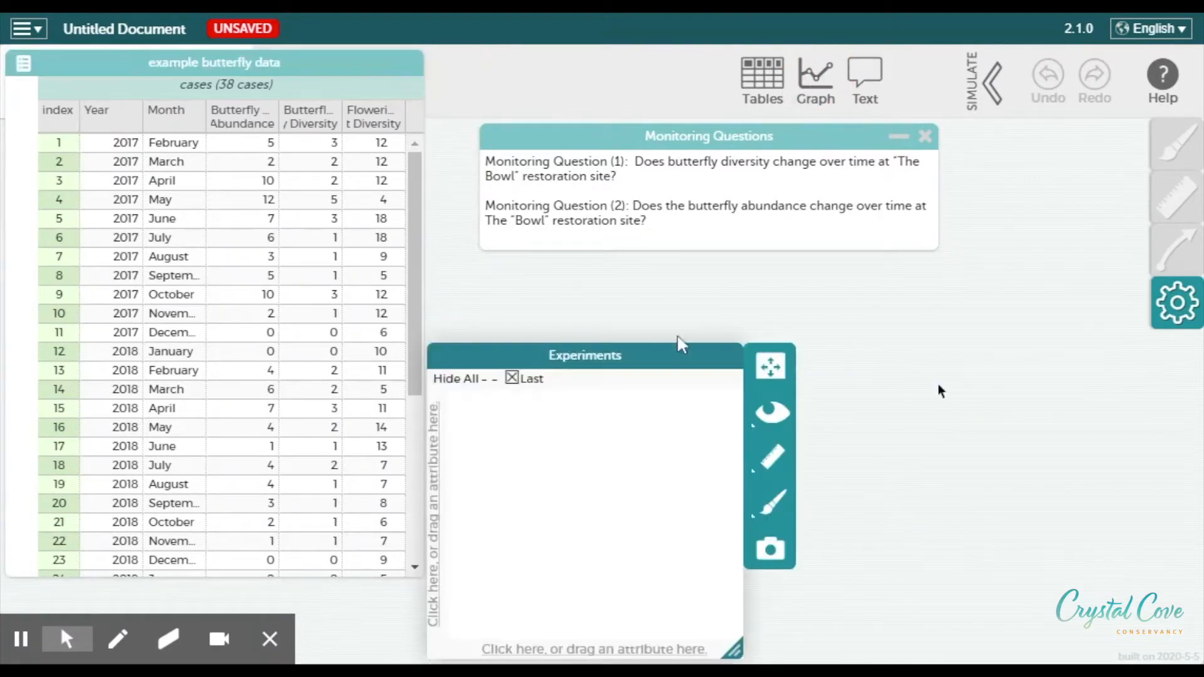
left_click_drag(649, 357, 802, 287)
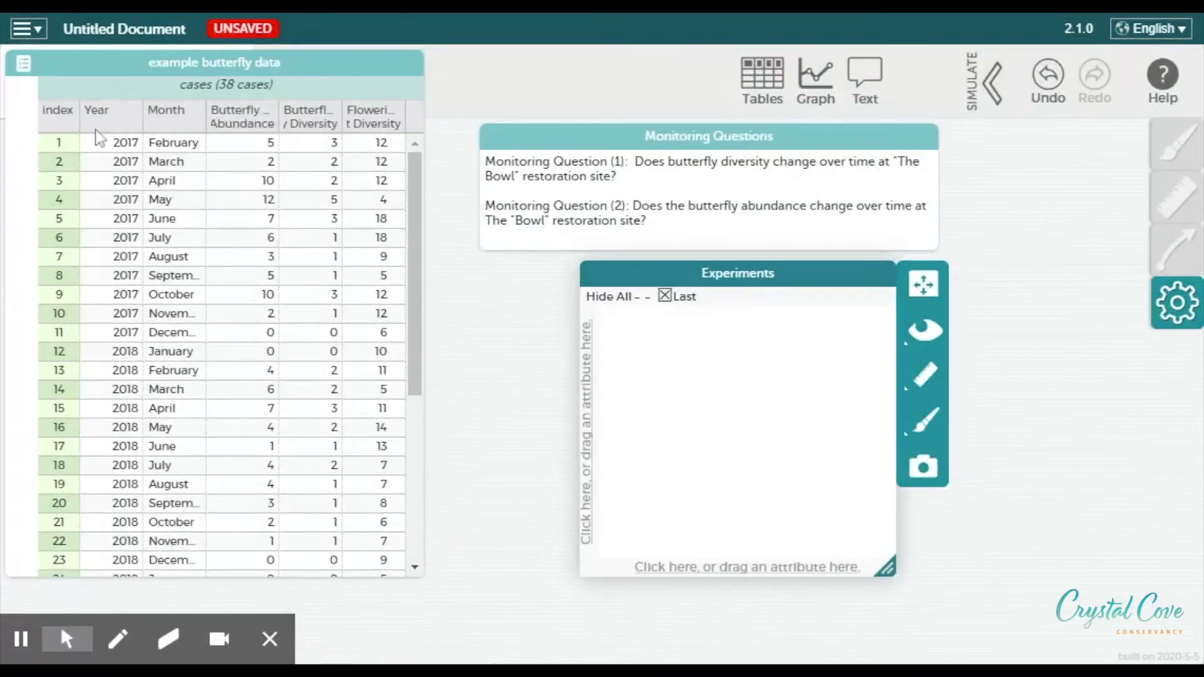
Plot Year on the graph's horizontal axis and Butterfly Diversity on its vertical axis
left_click_drag(96, 113, 718, 580)
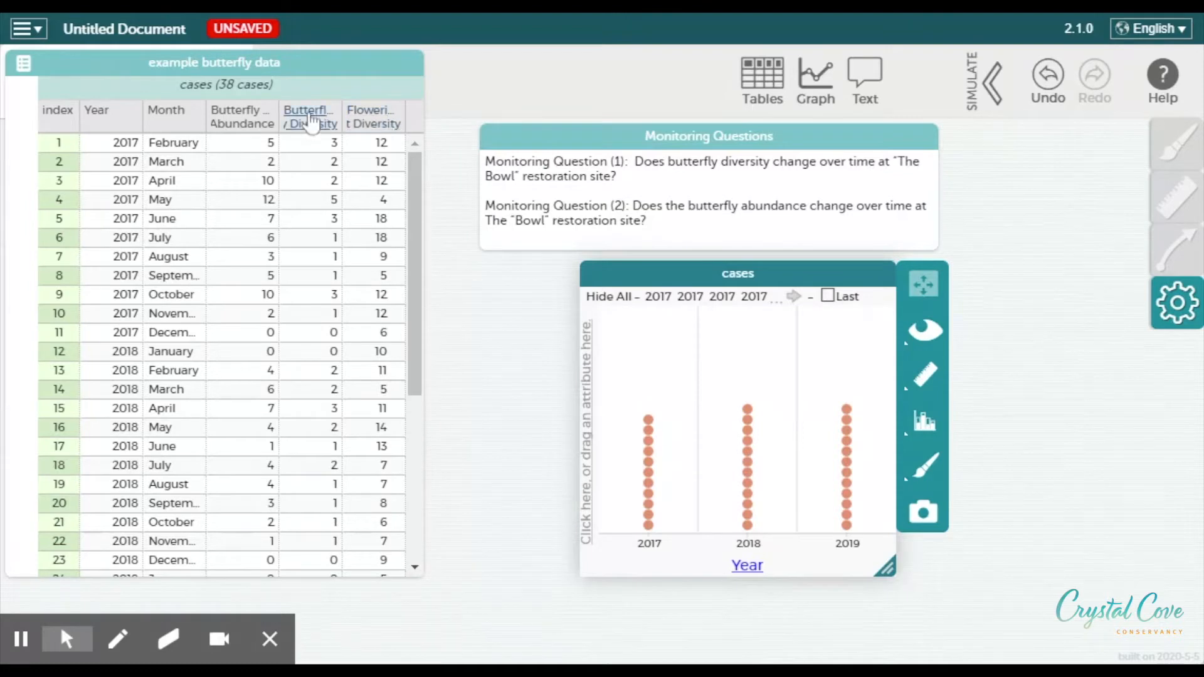
left_click_drag(311, 120, 591, 422)
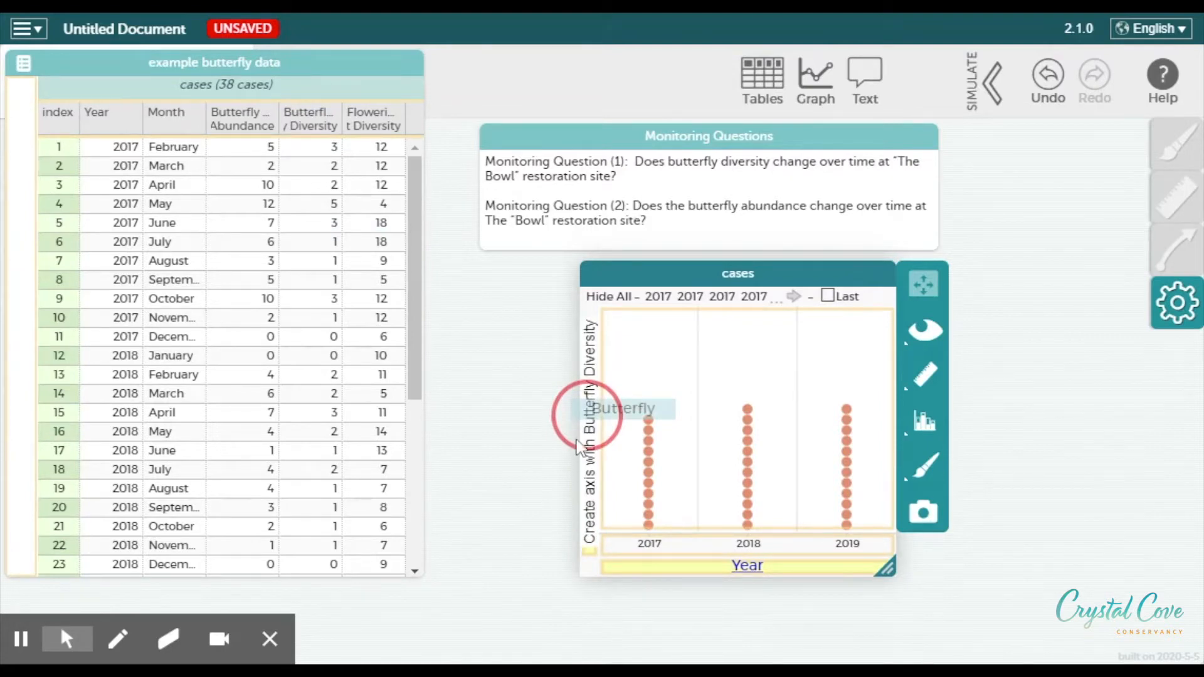
left_click_drag(587, 415, 587, 416)
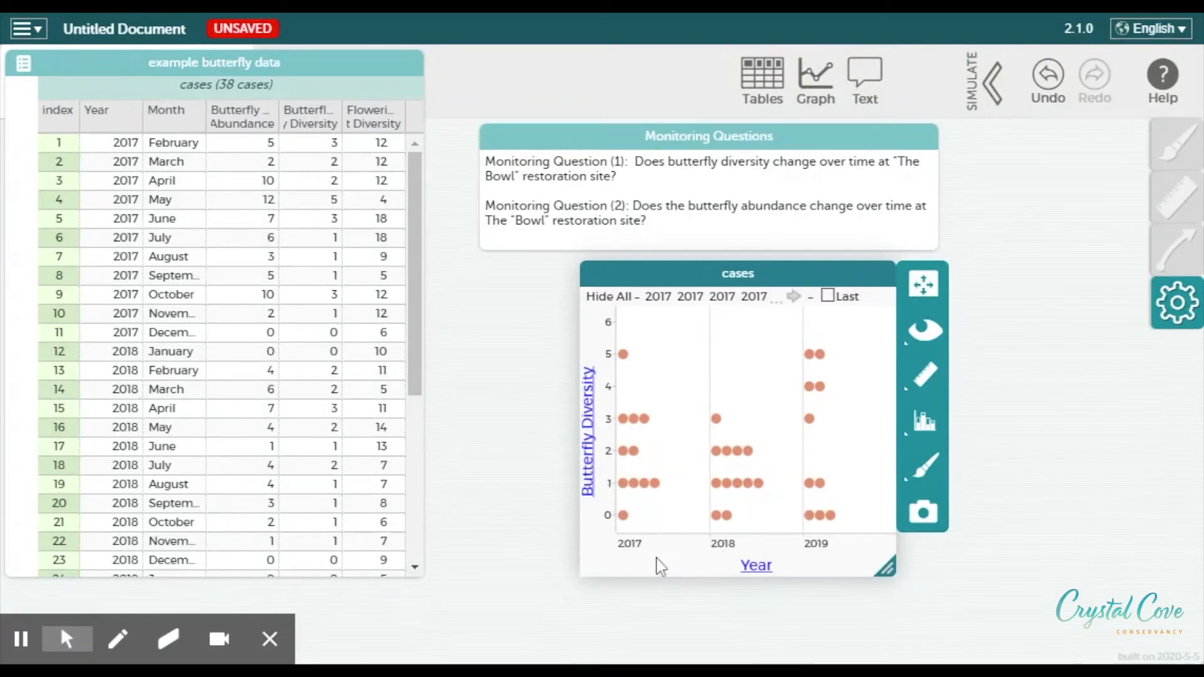
Show the mean butterfly diversity for each year on the graph
mouse_move(632, 521)
mouse_move(653, 488)
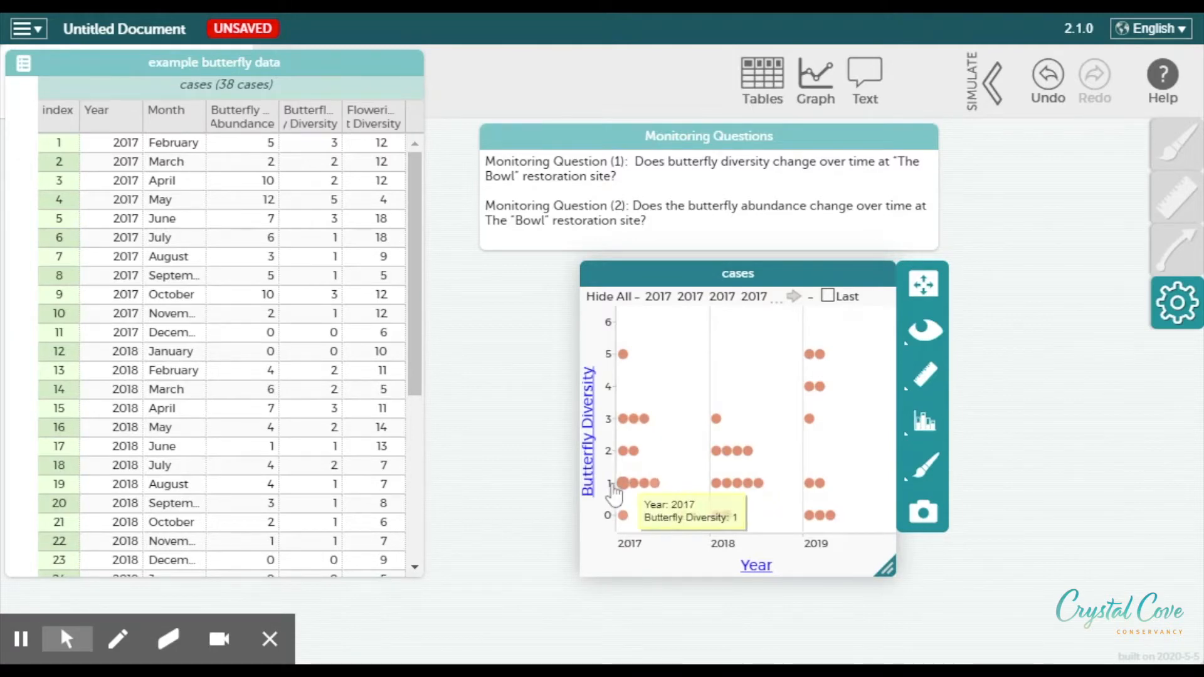
mouse_move(624, 426)
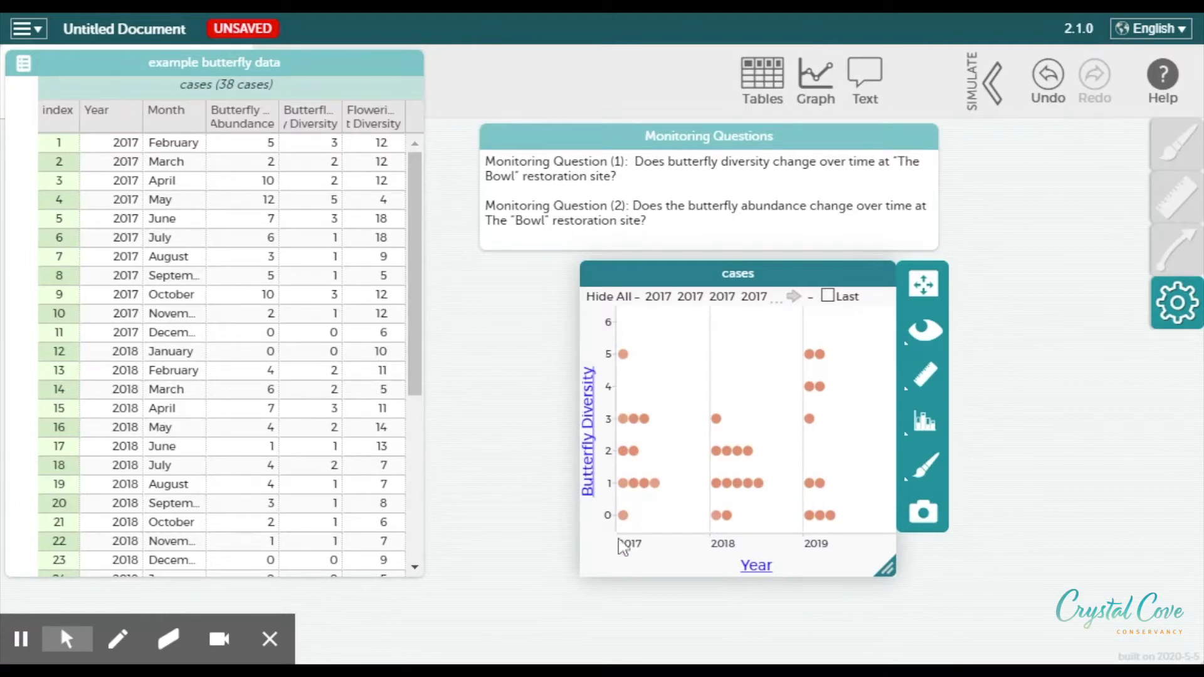
mouse_move(818, 484)
mouse_move(625, 356)
left_click(917, 380)
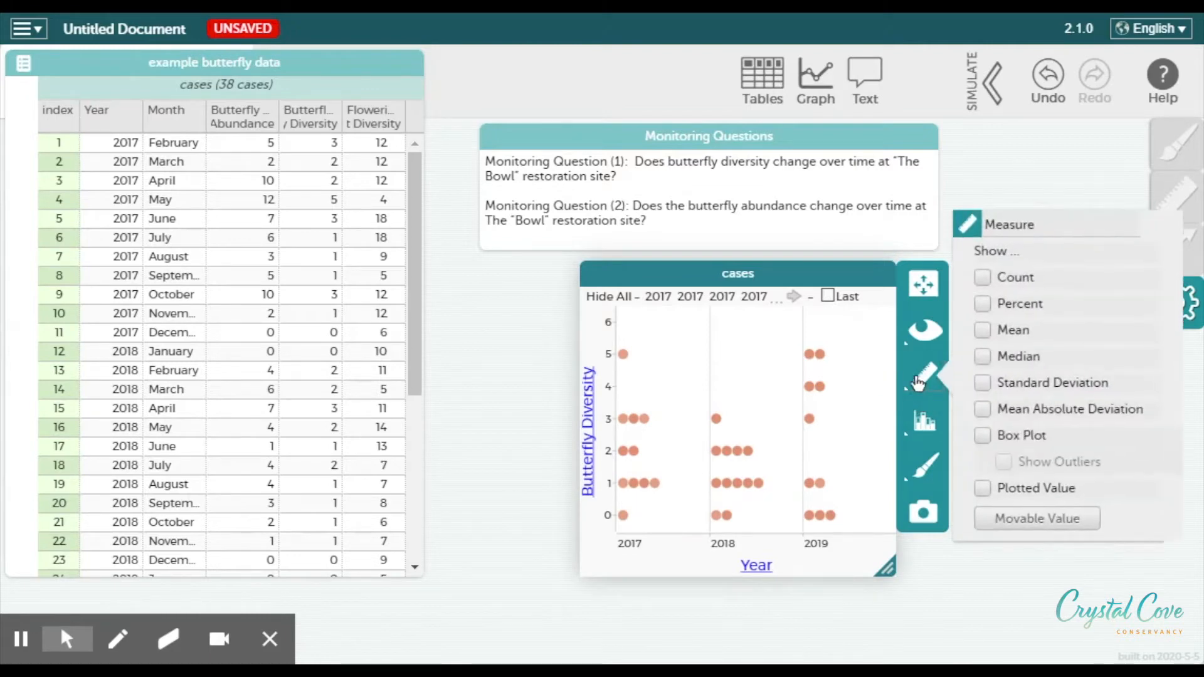
left_click(983, 331)
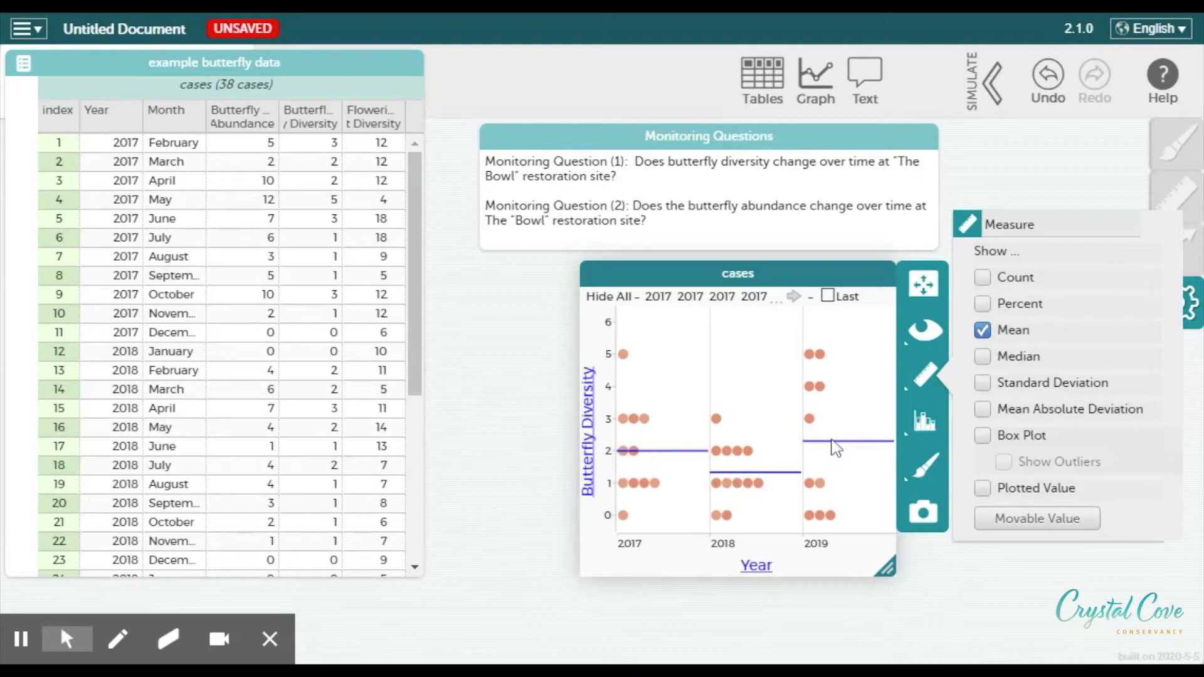
Add standard deviation bands to the yearly diversity graph
mouse_move(832, 447)
mouse_move(772, 474)
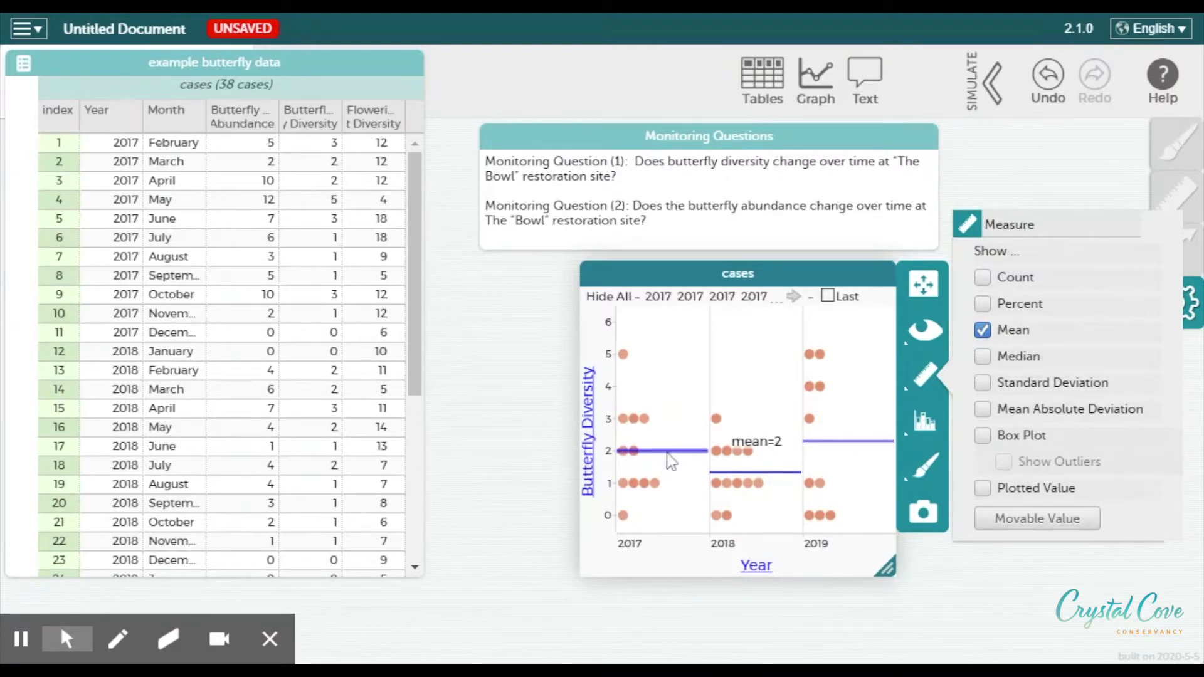
left_click(982, 384)
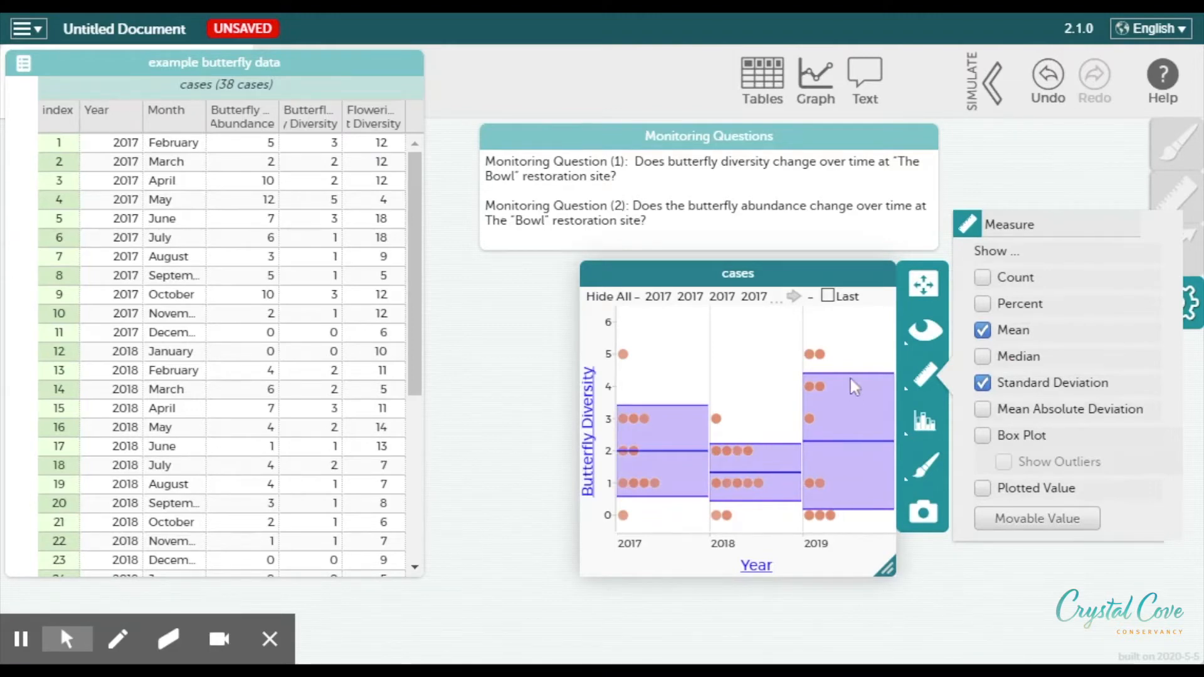
mouse_move(845, 513)
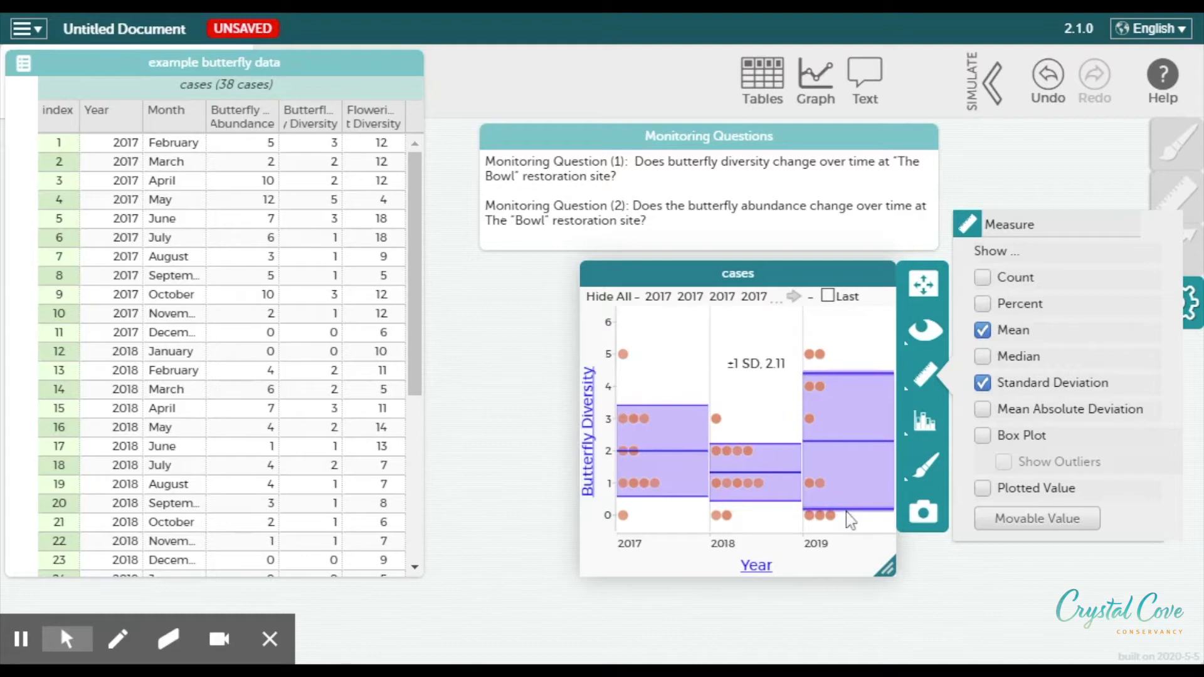
mouse_move(810, 356)
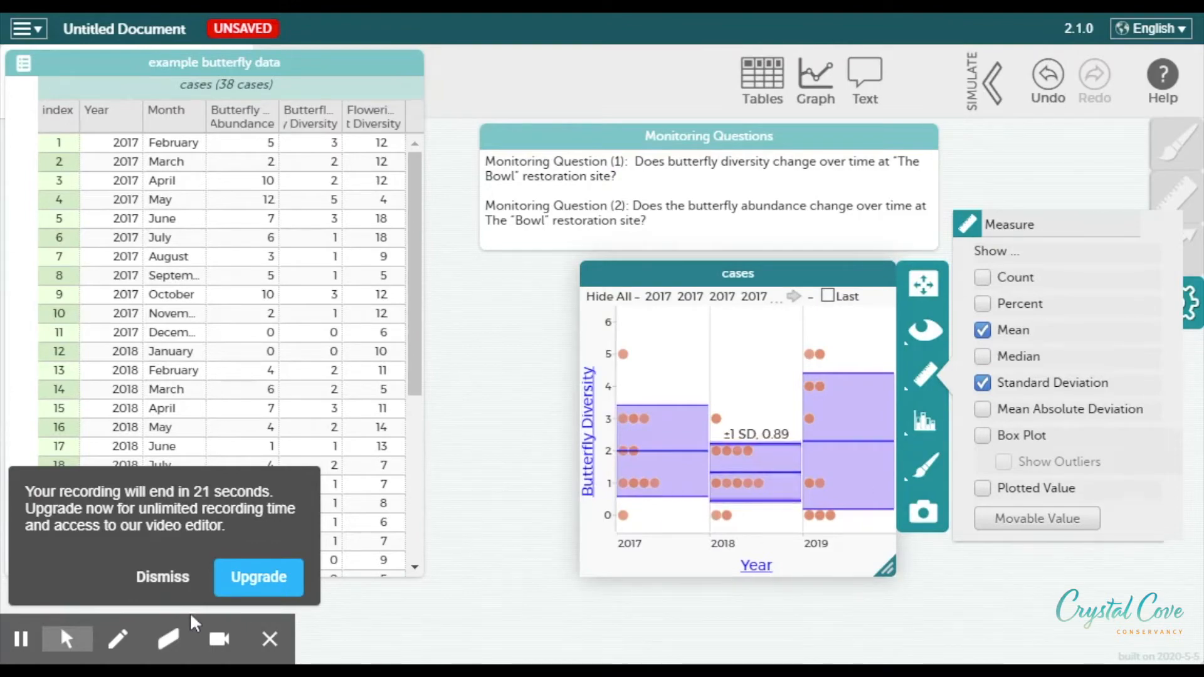
left_click(153, 584)
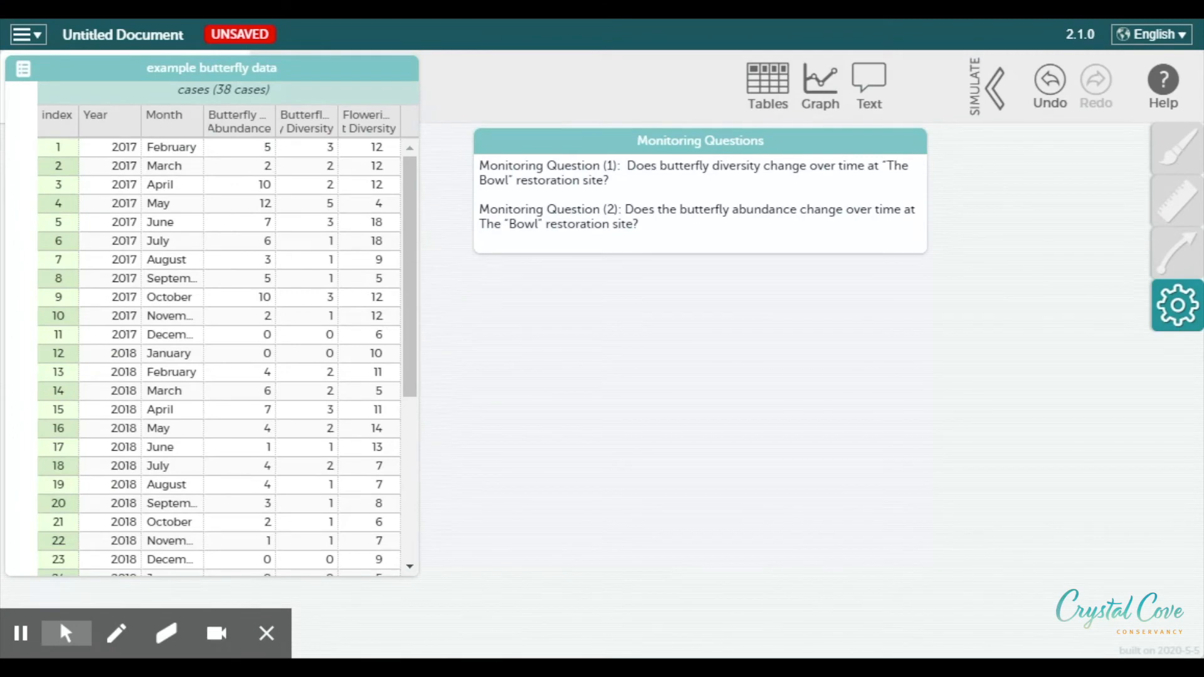
Add another graph, move it below the Monitoring Questions, and widen it toward the table
left_click(820, 85)
left_click_drag(640, 353, 840, 280)
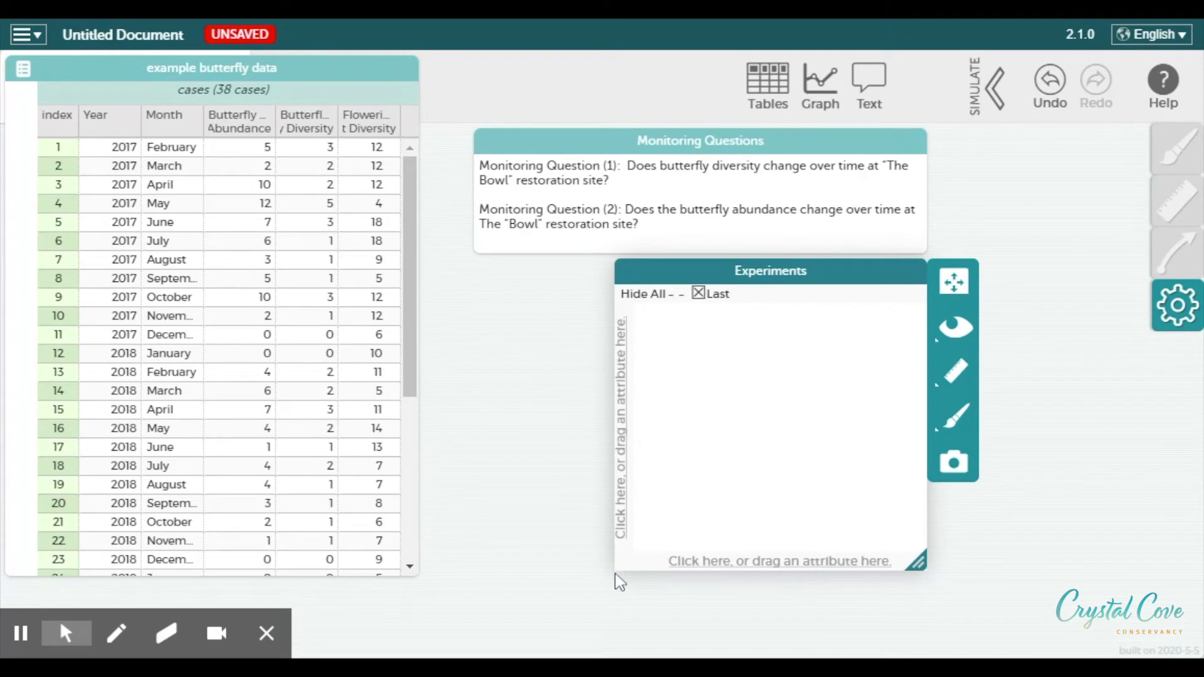
left_click_drag(615, 572, 471, 571)
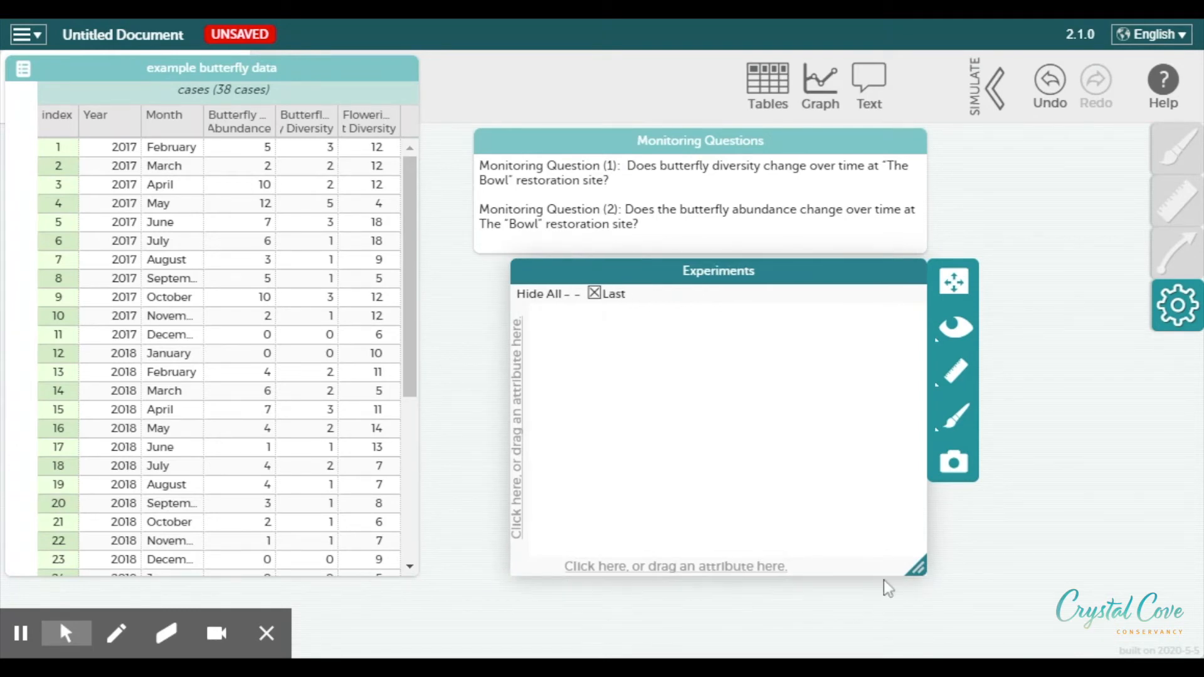
left_click(926, 569)
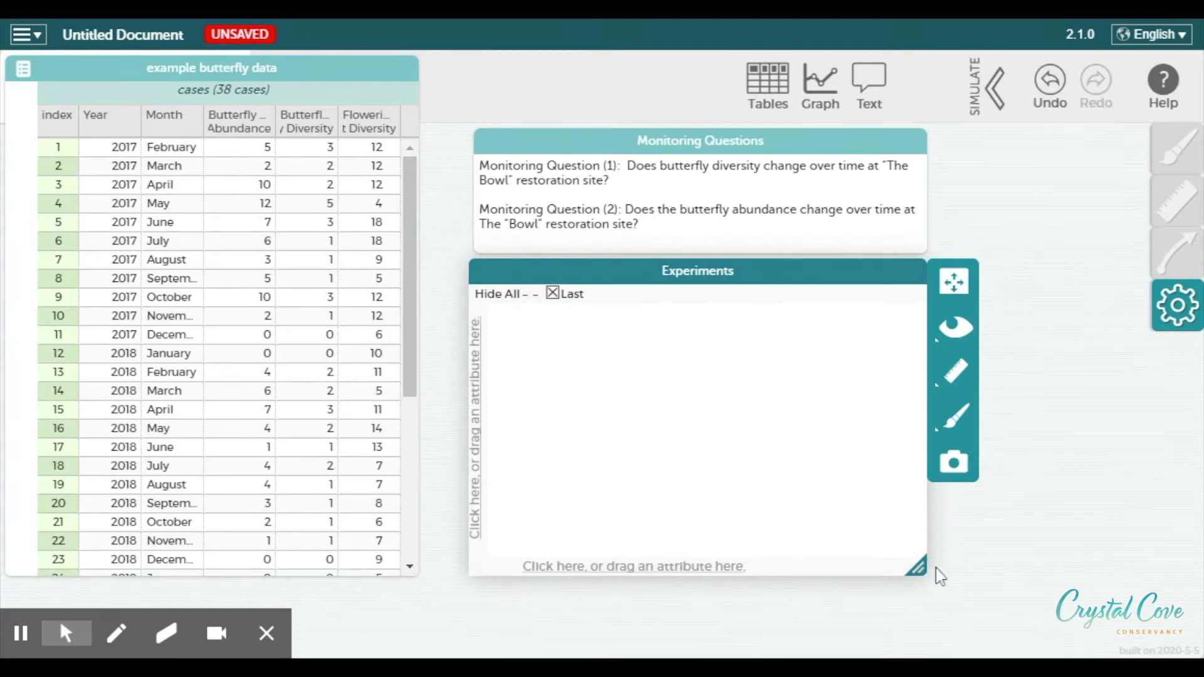
Plot Month on the new graph's horizontal axis and Butterfly Diversity on its vertical axis
left_click_drag(161, 116, 656, 573)
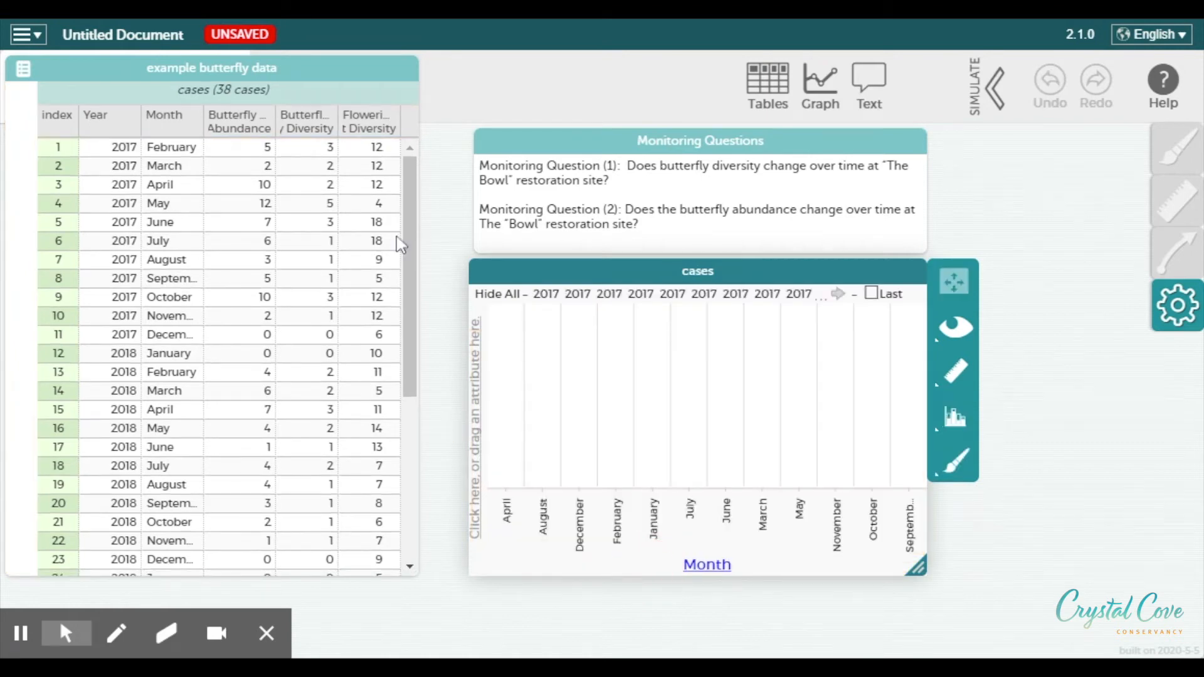
left_click_drag(295, 126, 479, 419)
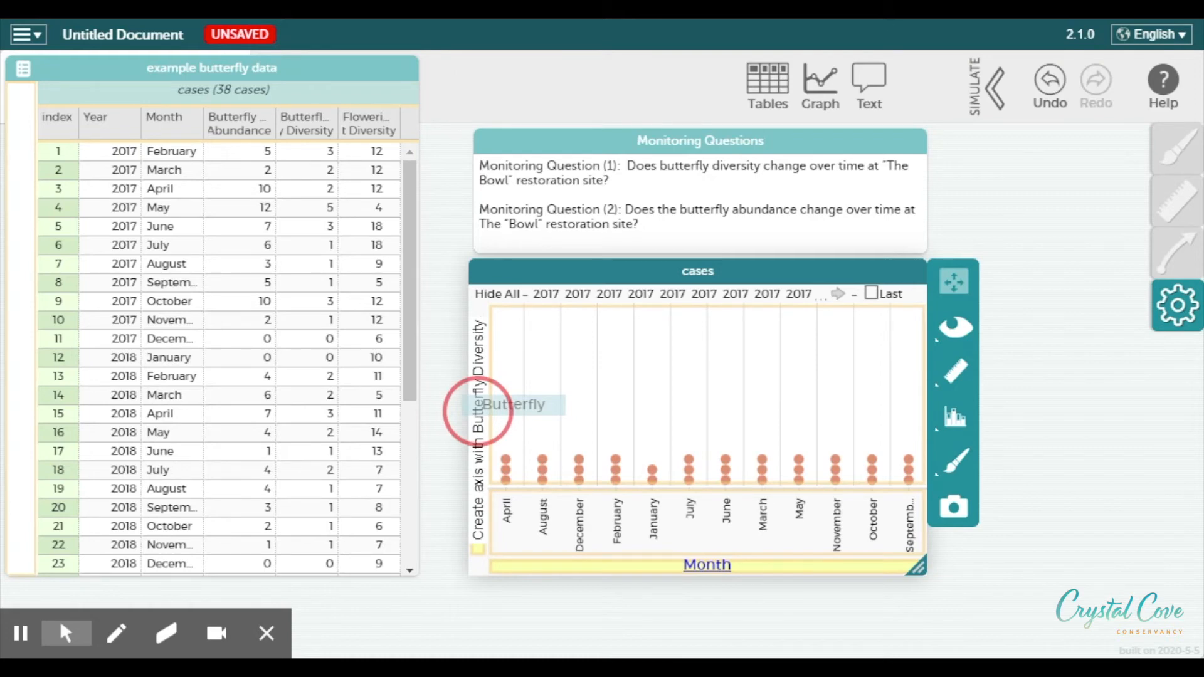
left_click_drag(477, 411, 478, 411)
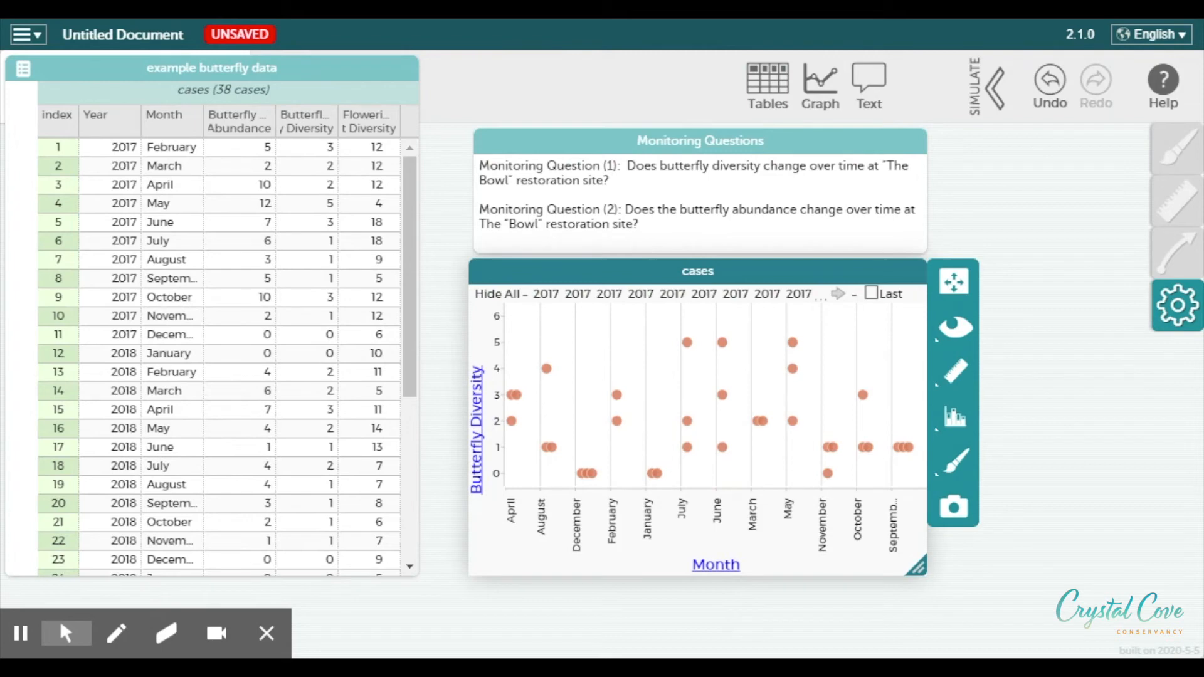
Show the mean butterfly diversity for each month on the graph
left_click(956, 376)
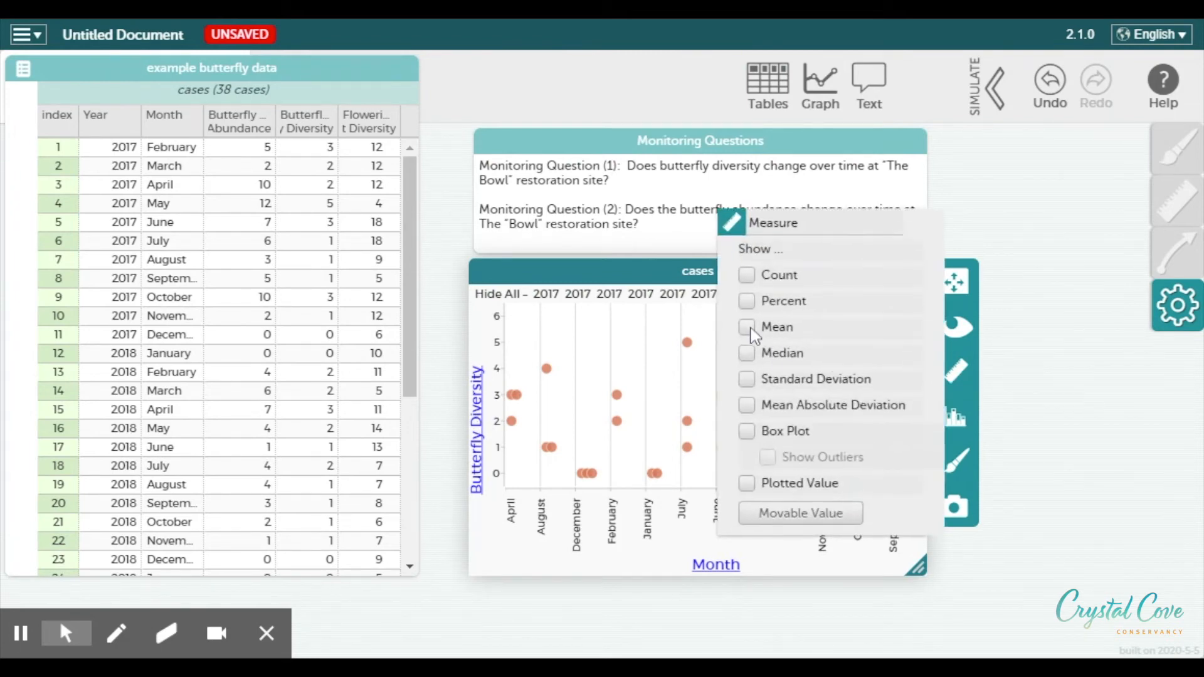
left_click(747, 328)
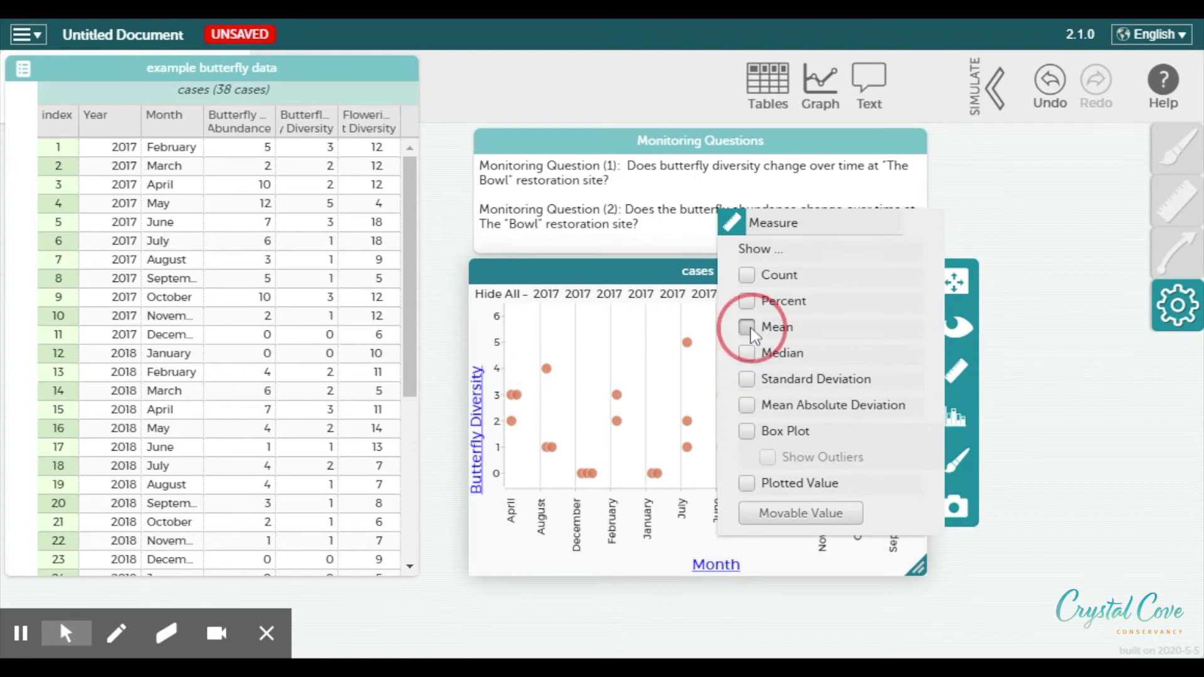
left_click(955, 375)
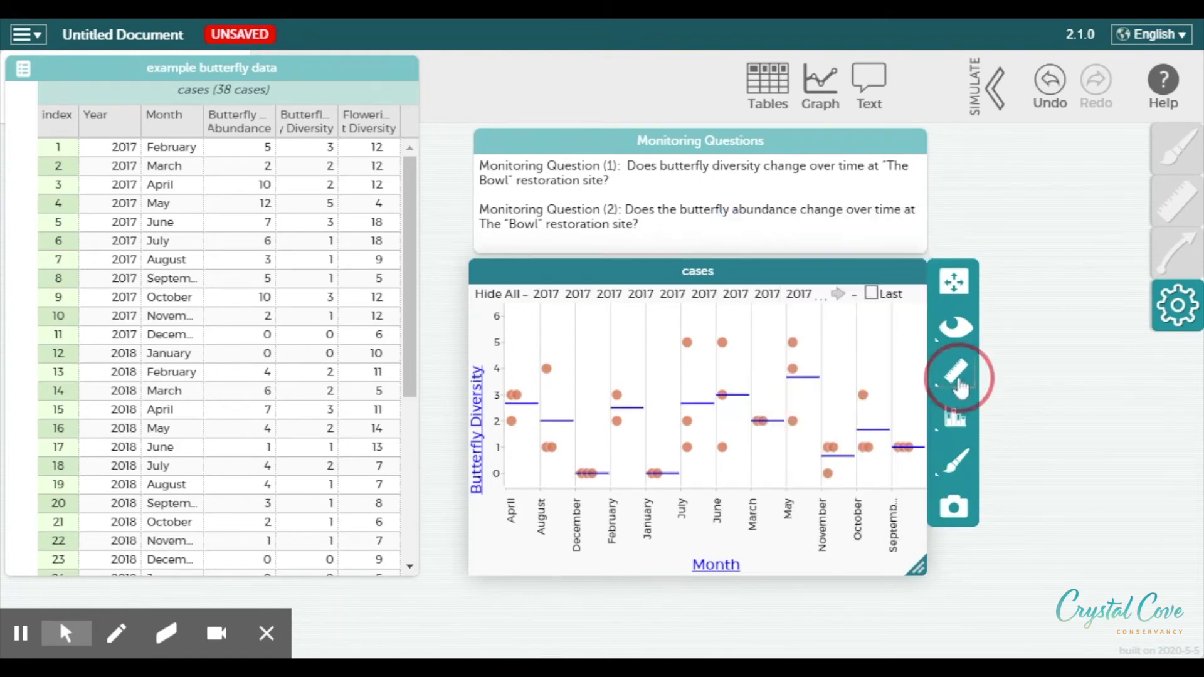
mouse_move(812, 389)
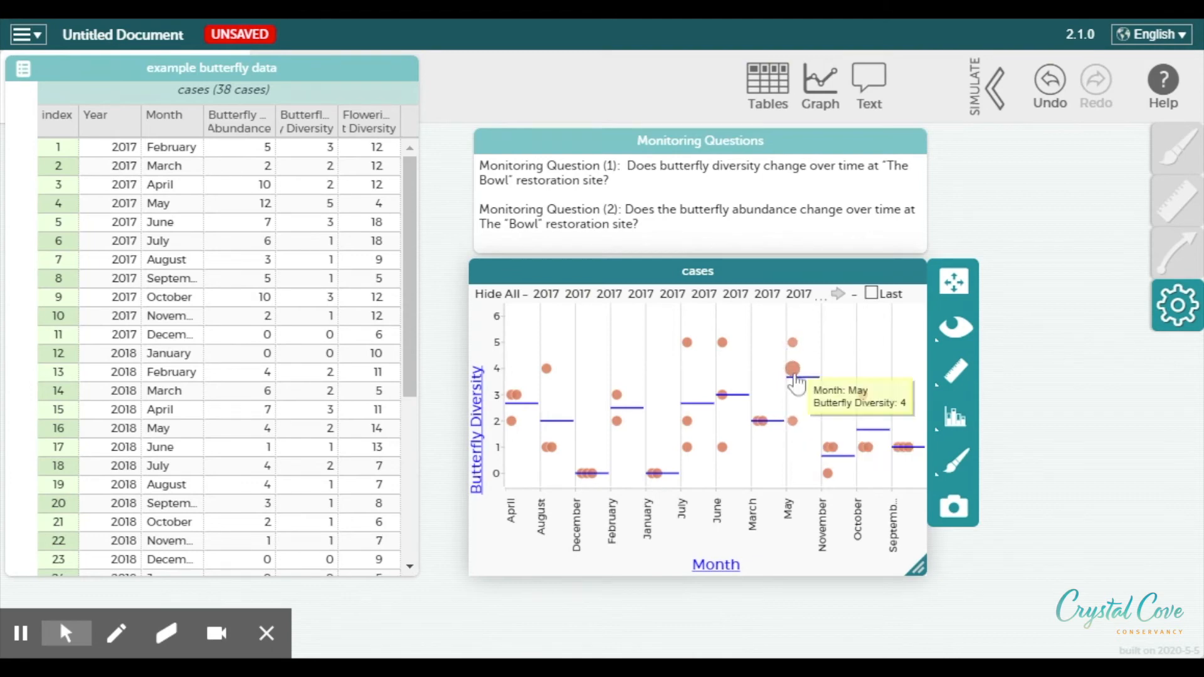
mouse_move(668, 481)
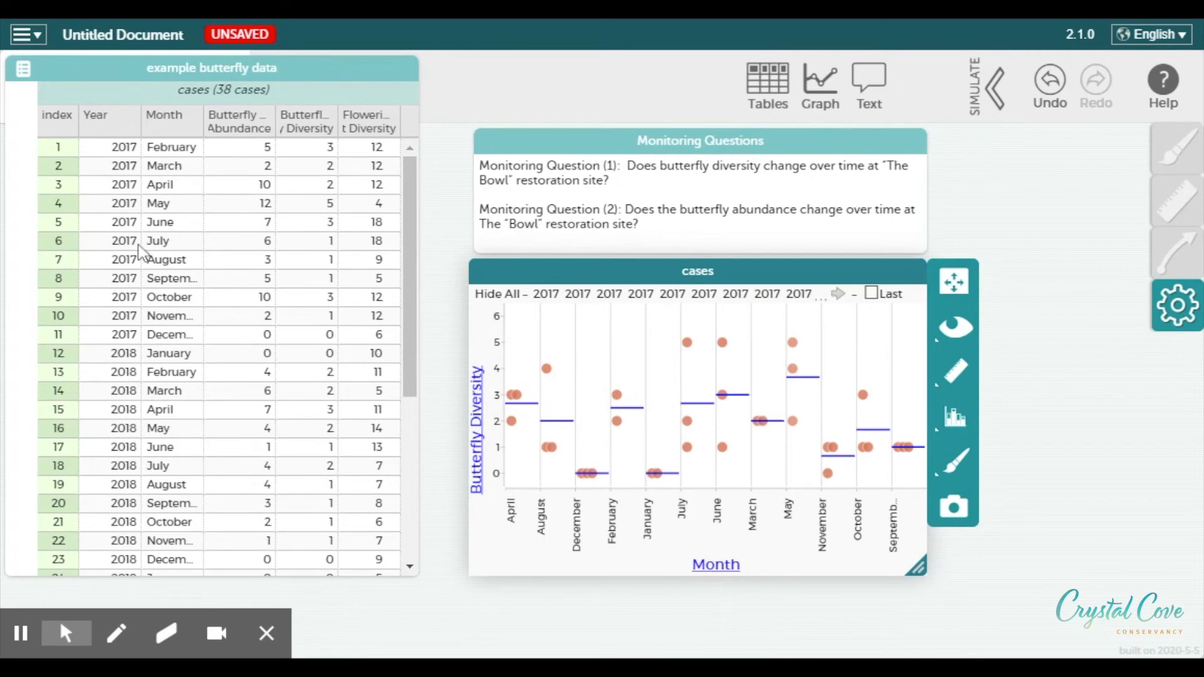
Close the monthly diversity graph and add a new empty graph below the Monitoring Questions
left_click(914, 272)
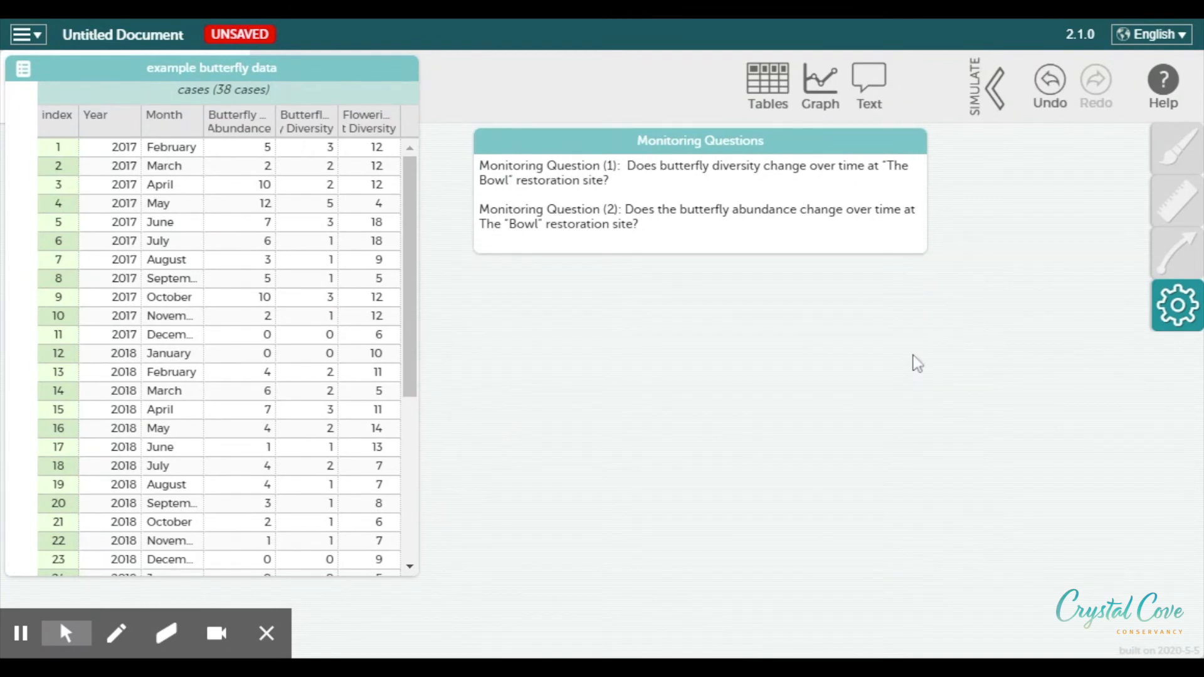
left_click(820, 108)
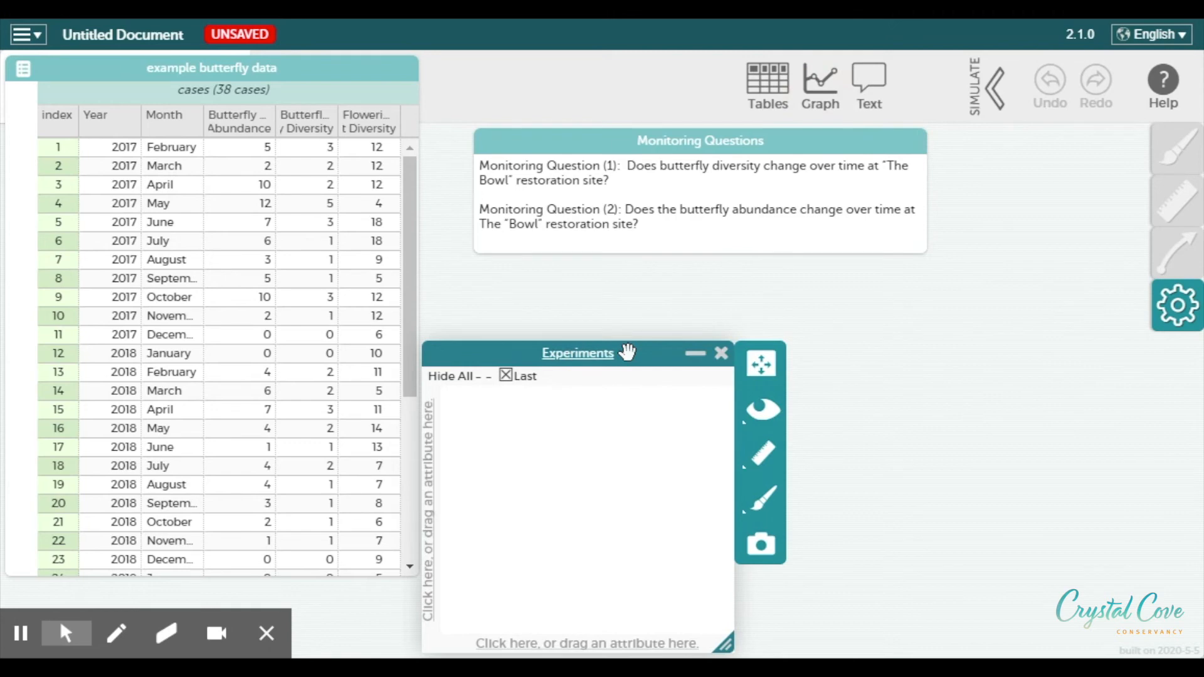
left_click_drag(637, 354, 733, 261)
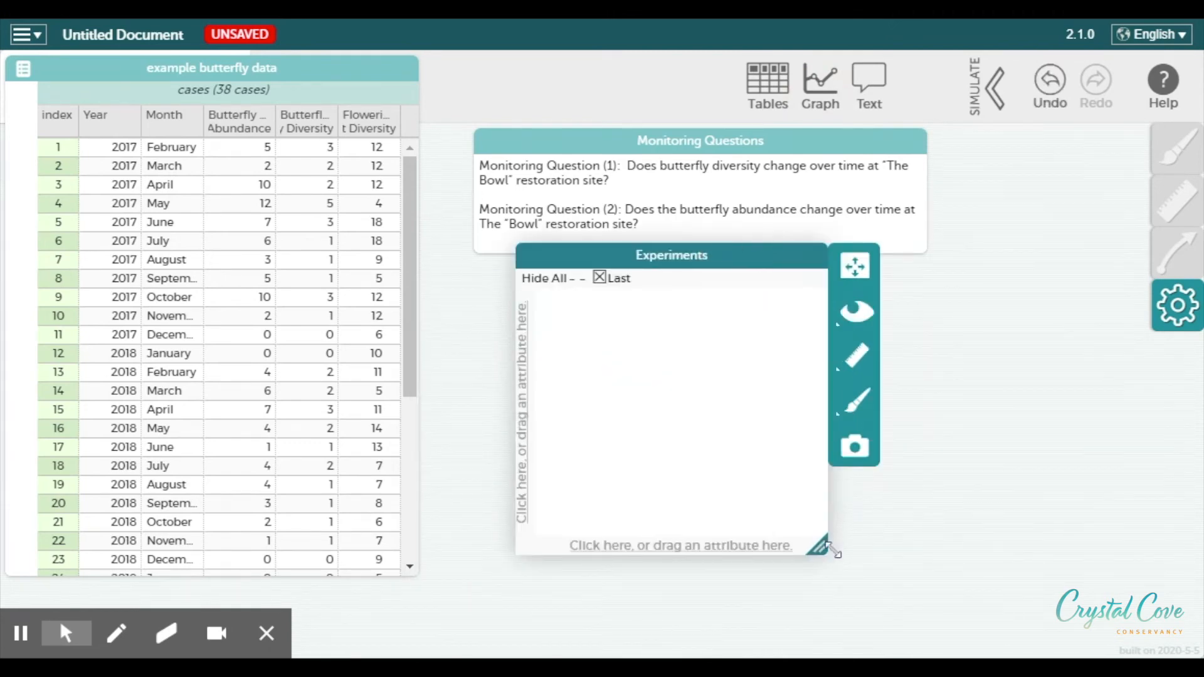
Widen the empty graph toward the right and place Flowering Plant Diversity on its horizontal axis
left_click_drag(826, 549, 1023, 576)
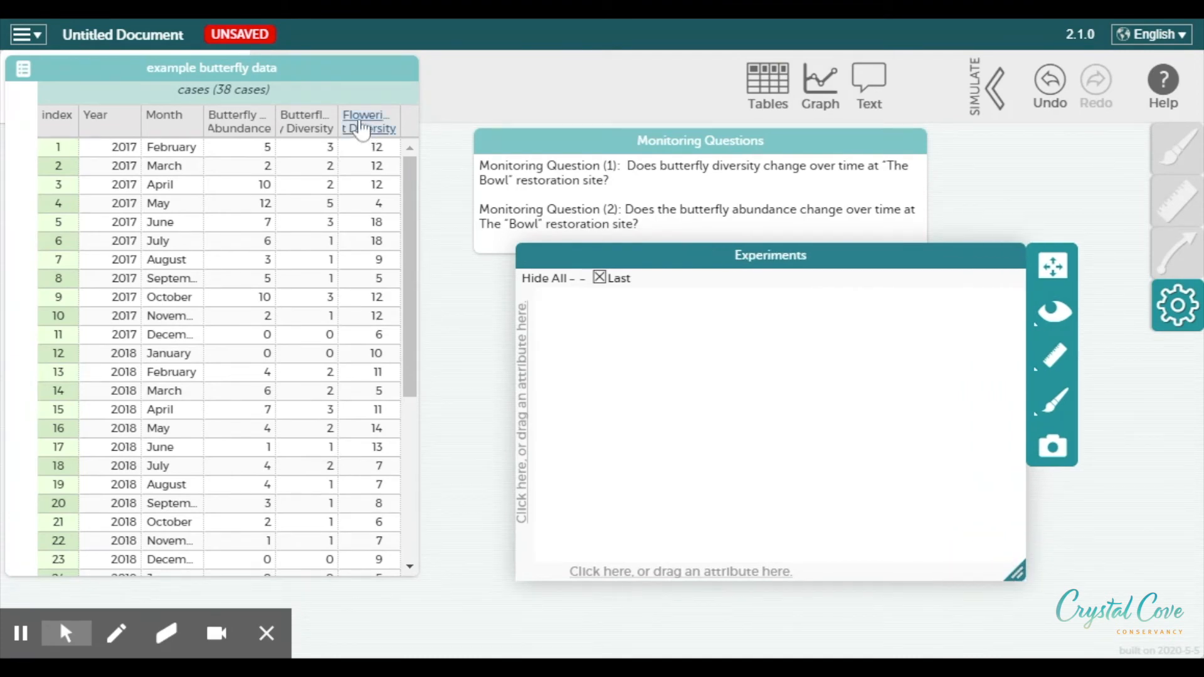
left_click_drag(362, 128, 675, 583)
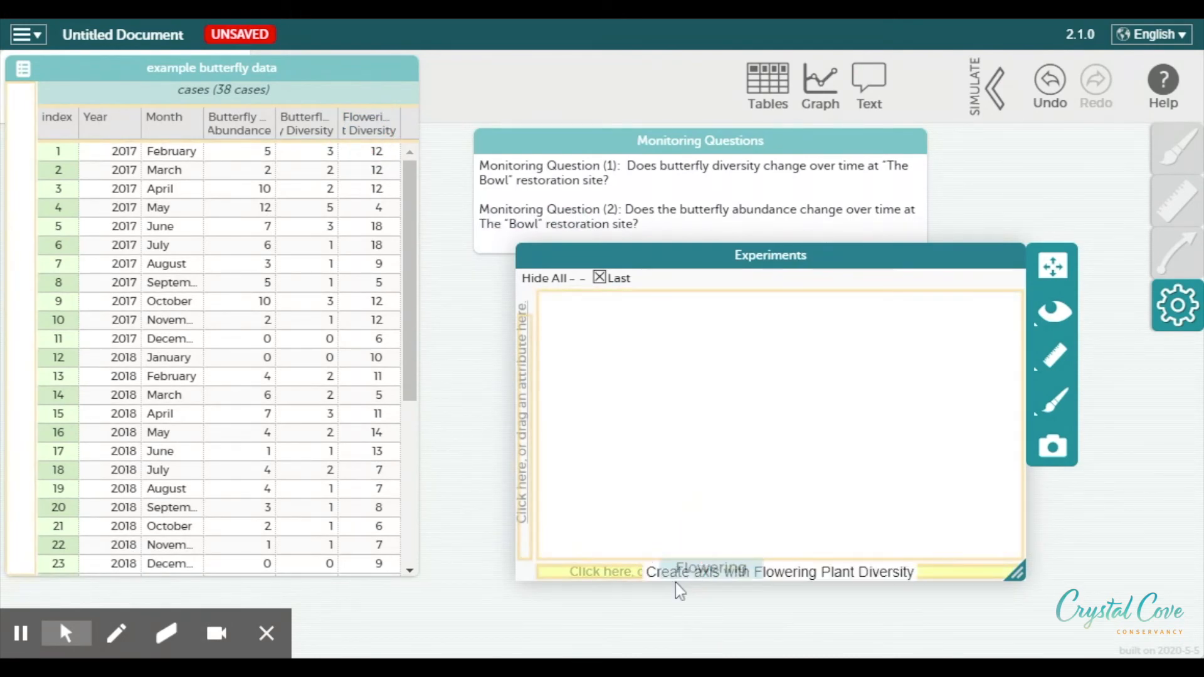
left_click_drag(675, 582, 675, 584)
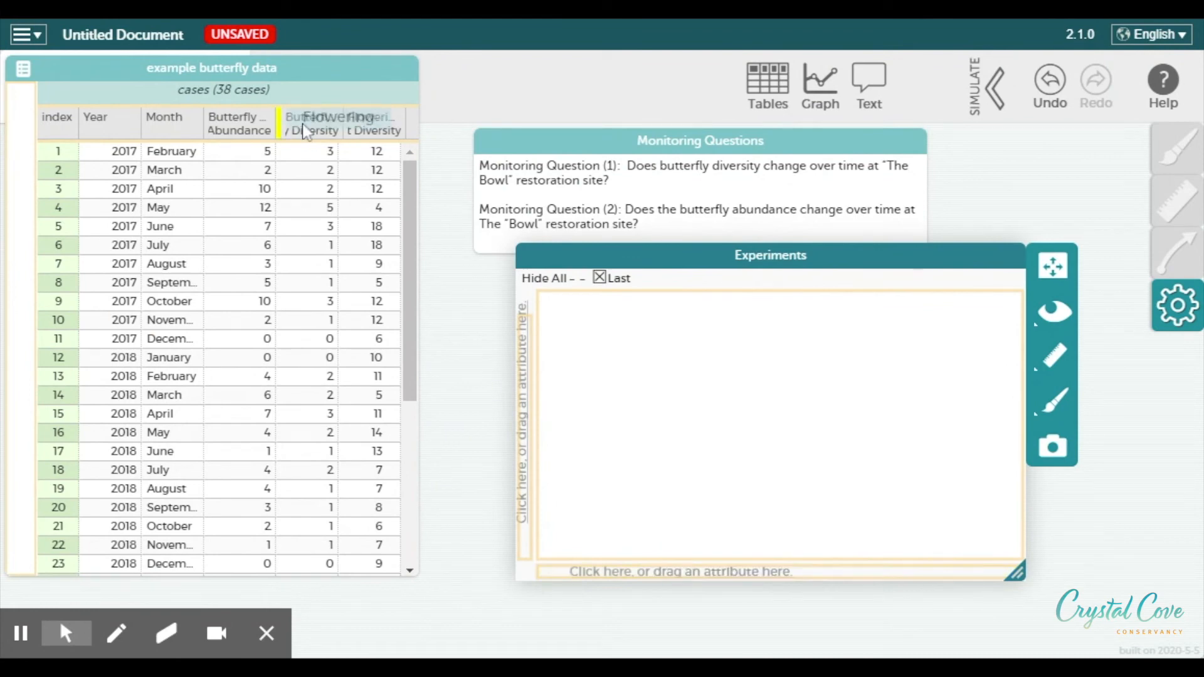
left_click_drag(368, 123, 720, 580)
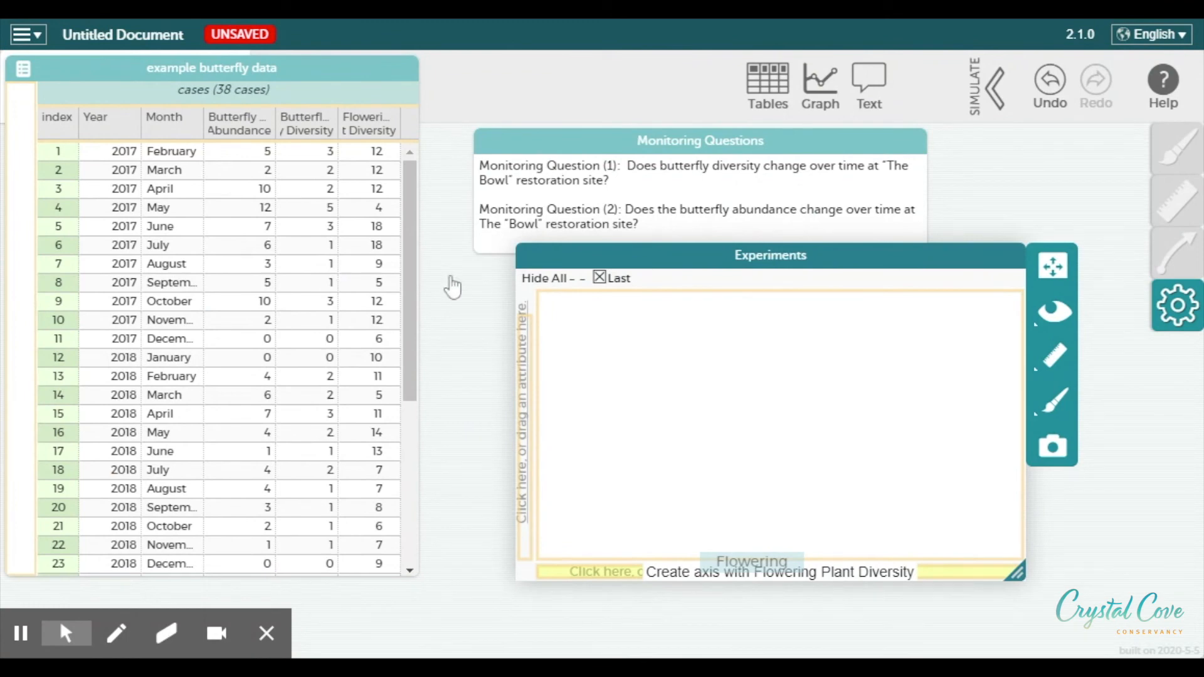
left_click_drag(452, 287, 716, 569)
Place Butterfly Diversity on the graph's vertical axis to make a scatter plot against flowering plant diversity
left_click_drag(323, 127, 522, 396)
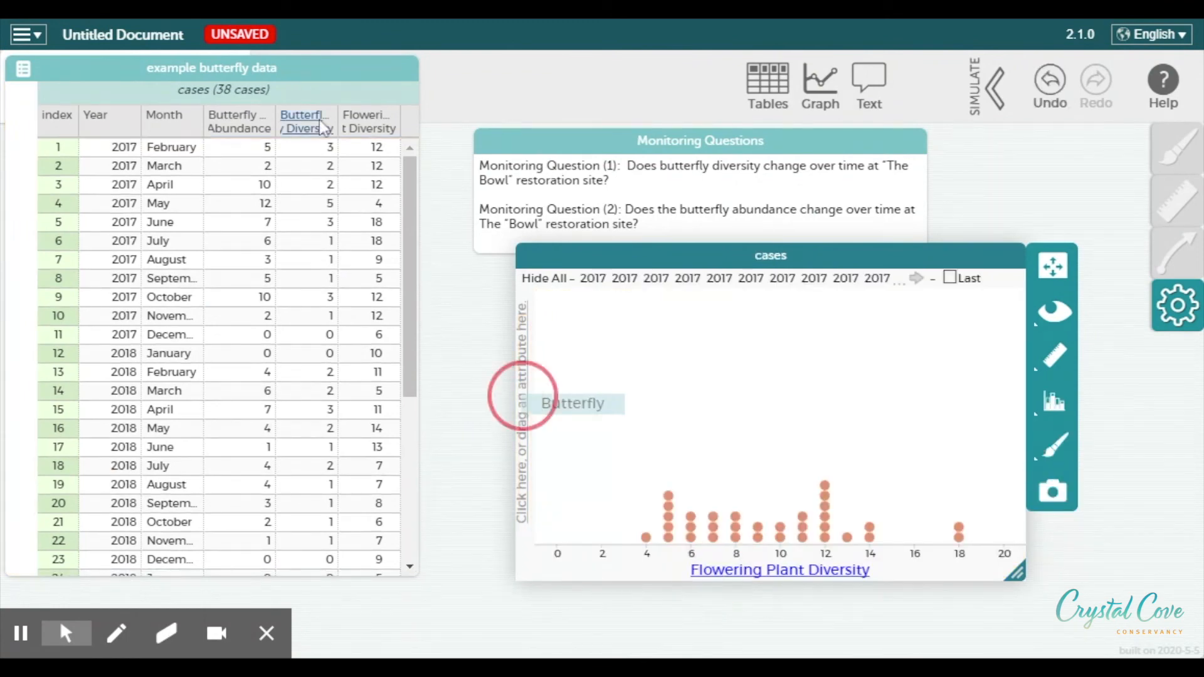
left_click_drag(305, 129, 526, 432)
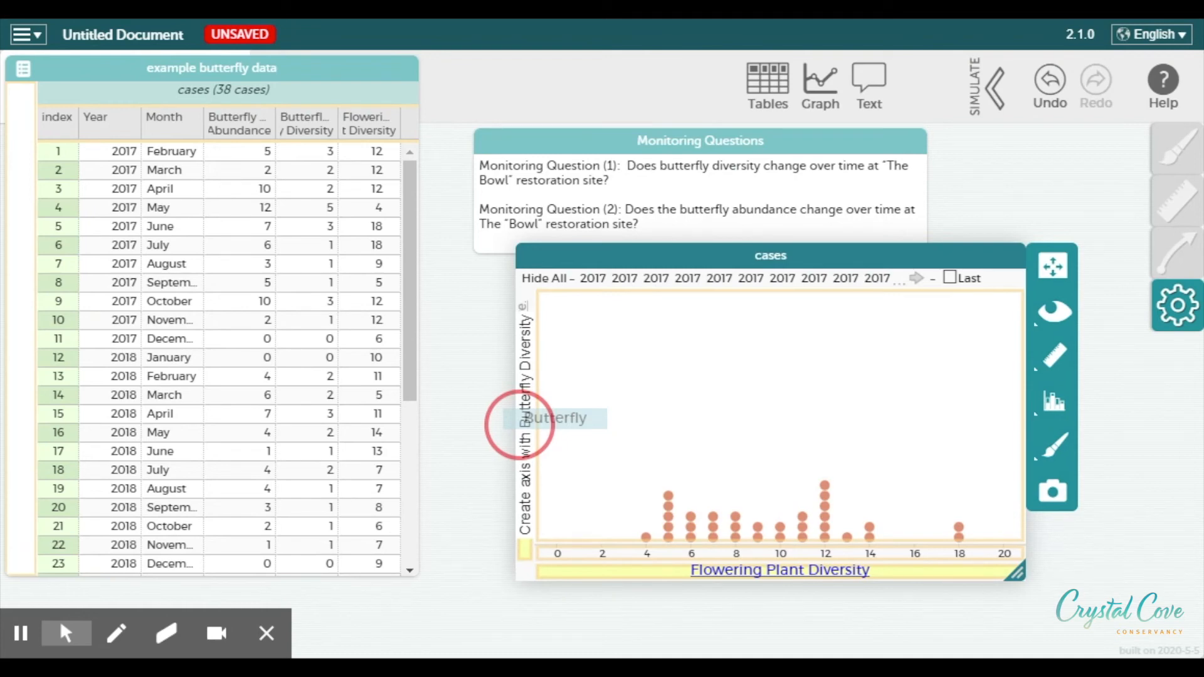
left_click_drag(519, 426, 519, 425)
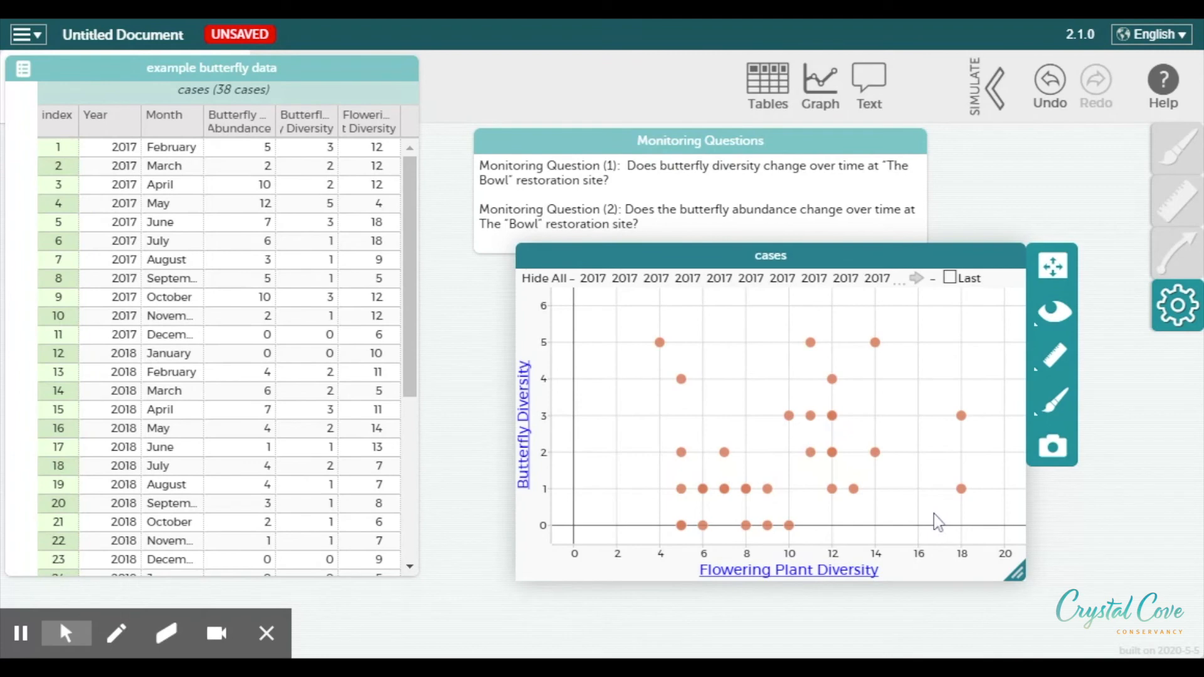
Show a least squares line on the scatter plot, then start taking a snapshot of the graph
left_click(1055, 359)
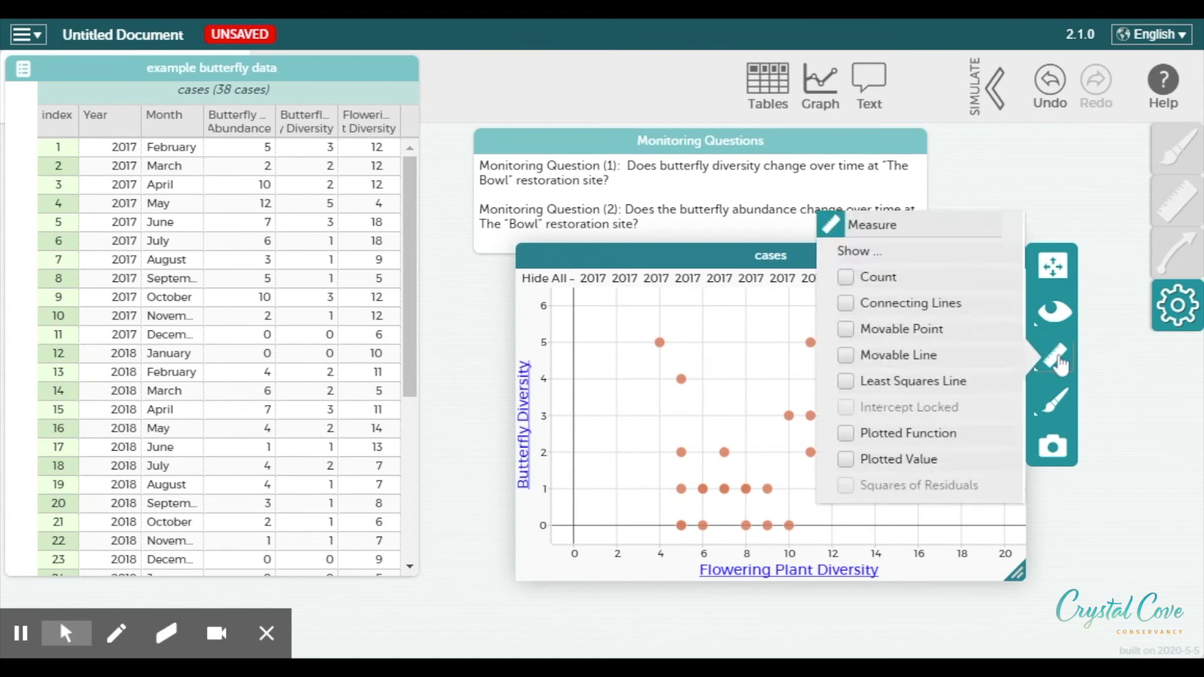
left_click(845, 381)
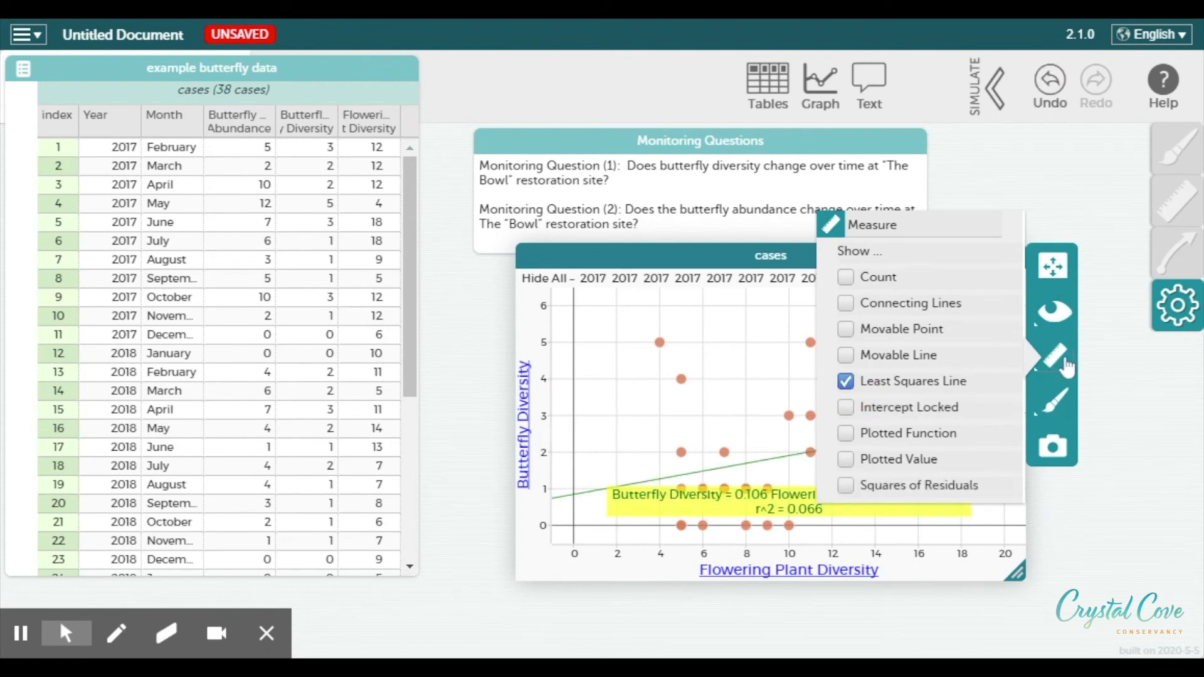
left_click(1055, 362)
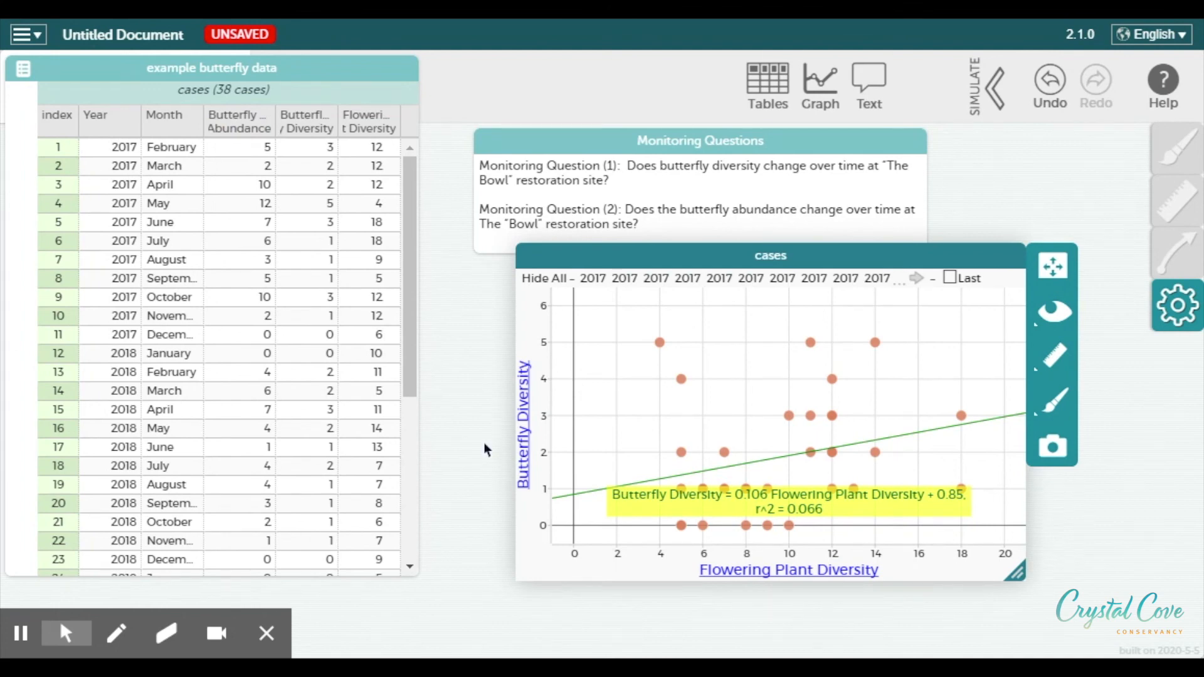
left_click(1056, 453)
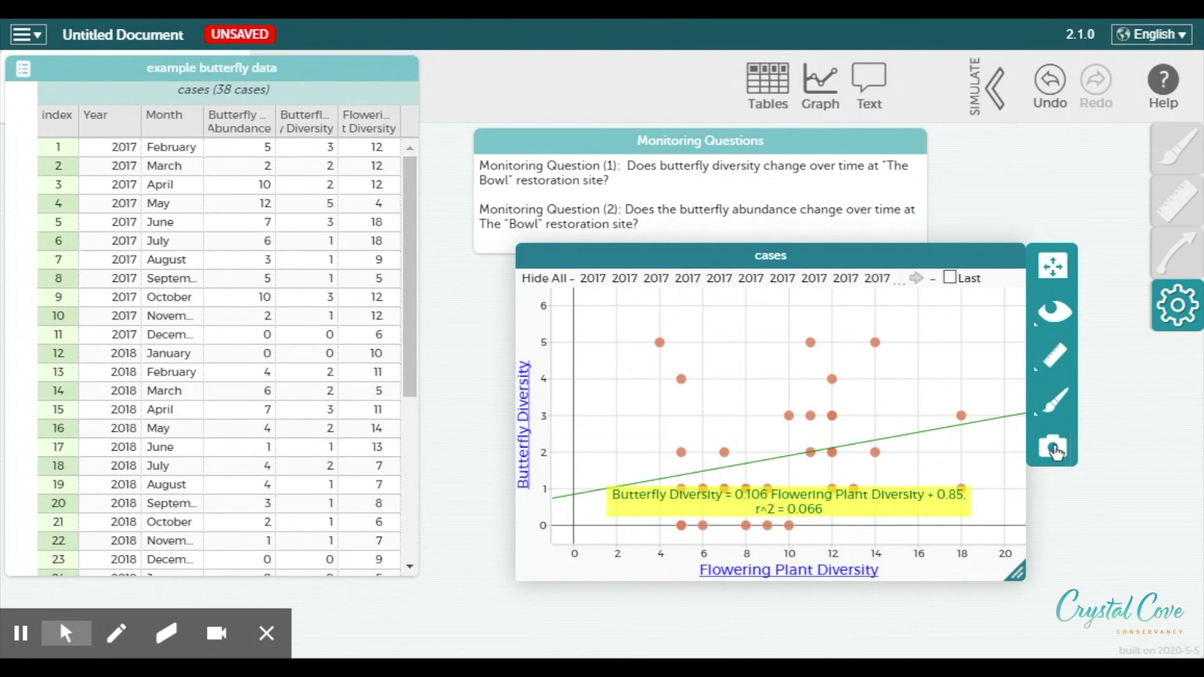